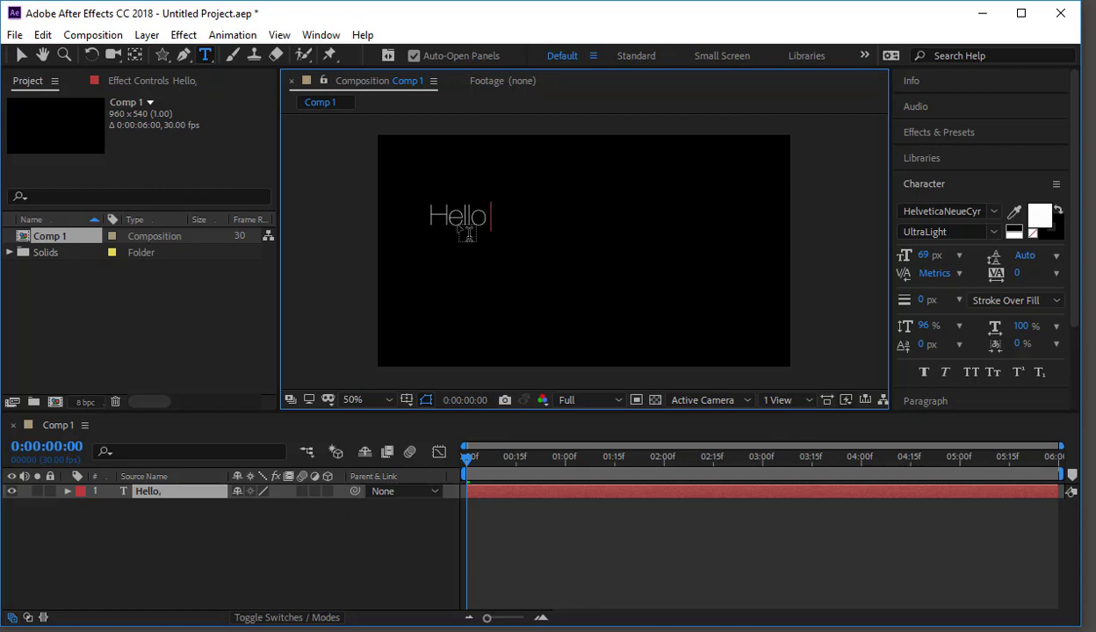
Complete the text layer to read "Hello, MOM" and set the word MOM in the Impact font.
{"action": "type", "text": ", MOM"}
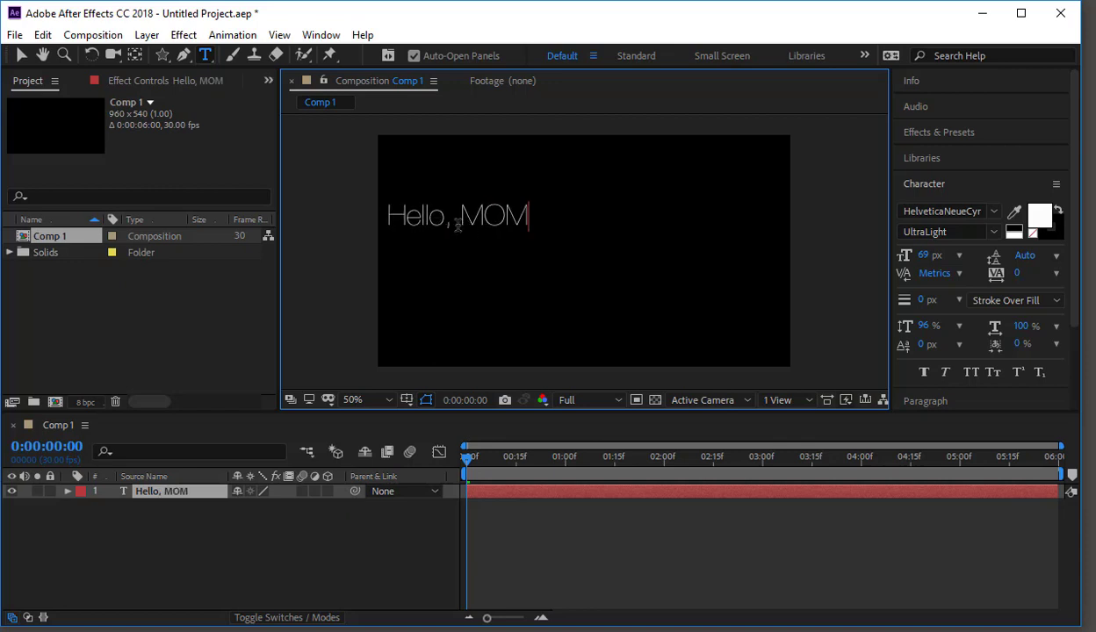
{"action": "left_click_drag", "start_coordinate": [457, 225], "coordinate": [529, 219]}
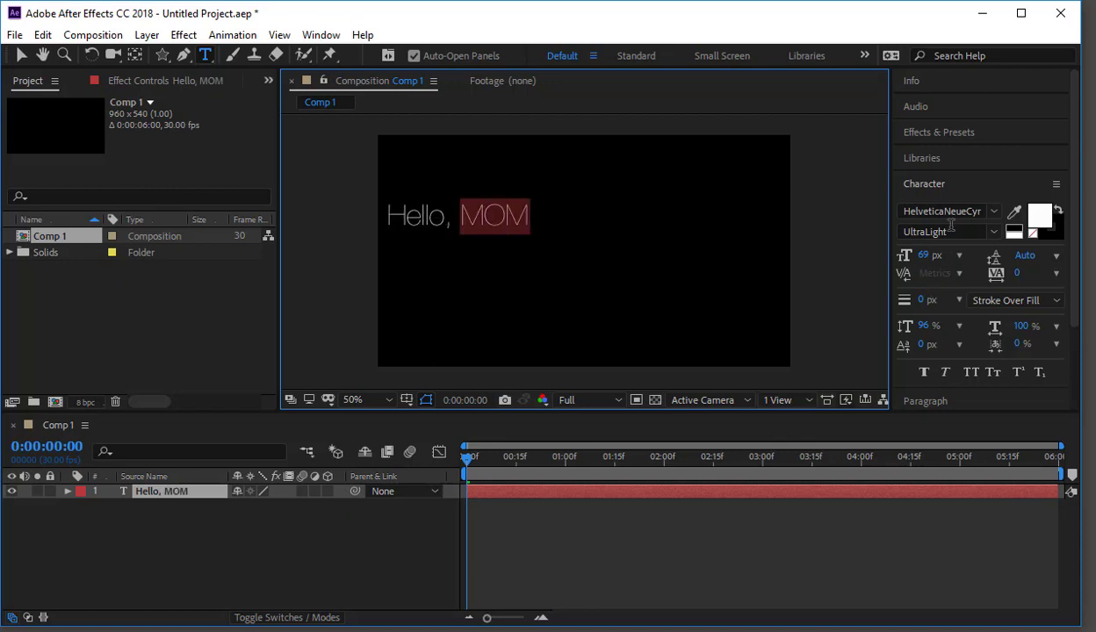
{"action": "left_click", "coordinate": [994, 233]}
{"action": "left_click", "coordinate": [993, 213]}
{"action": "left_click", "coordinate": [992, 212]}
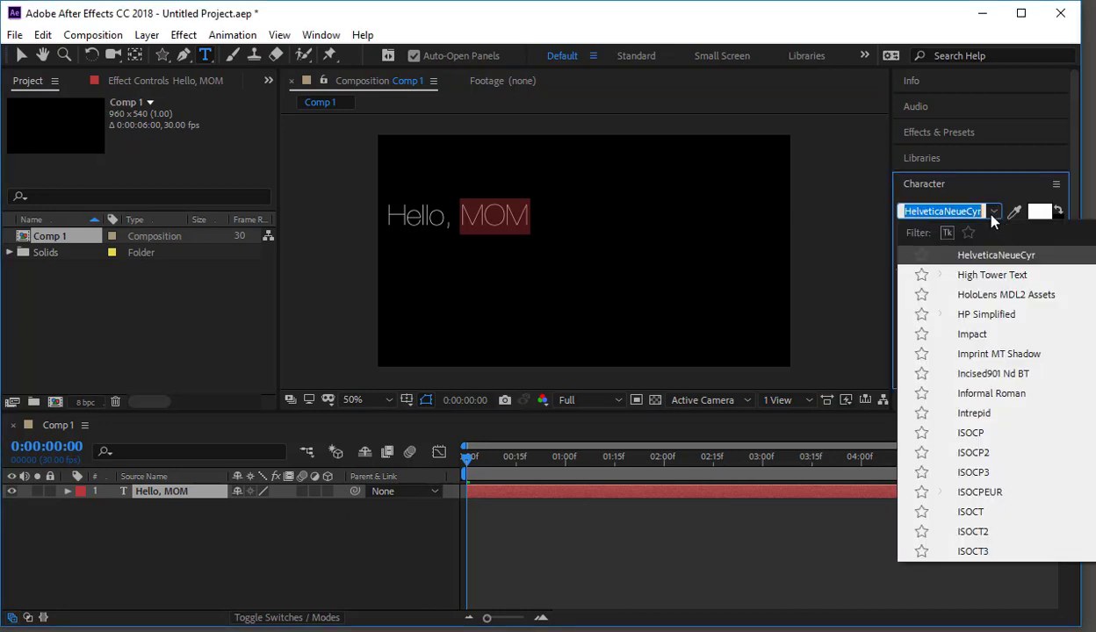
{"action": "left_click", "coordinate": [982, 340]}
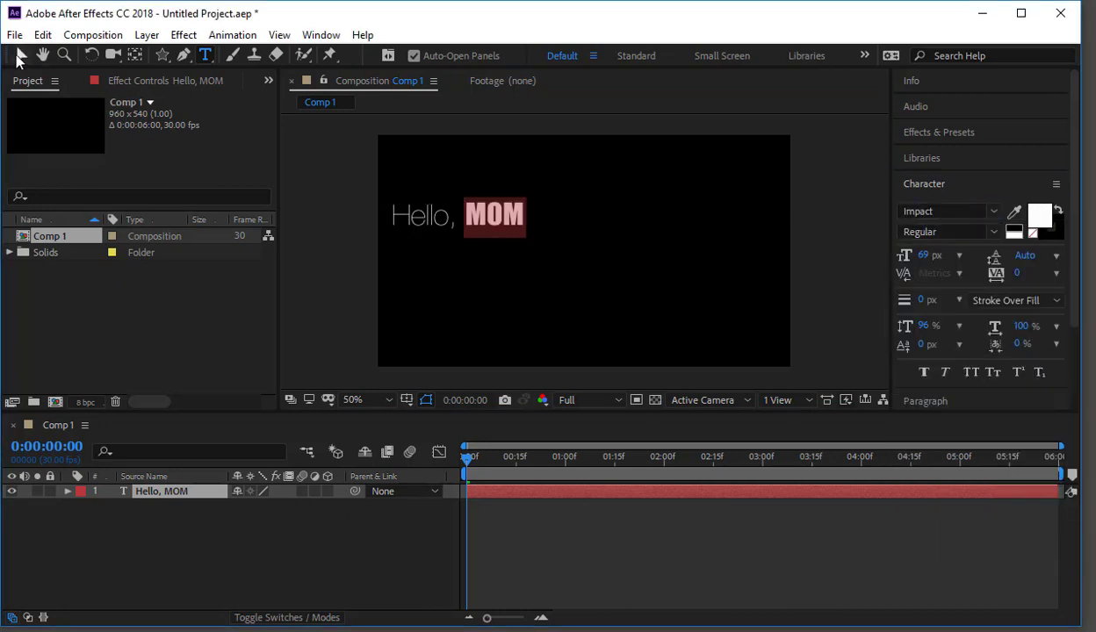
Enlarge the "Hello, MOM" text to 192 px and center it in the composition.
{"action": "left_click", "coordinate": [21, 55]}
{"action": "left_click_drag", "start_coordinate": [456, 225], "coordinate": [558, 261]}
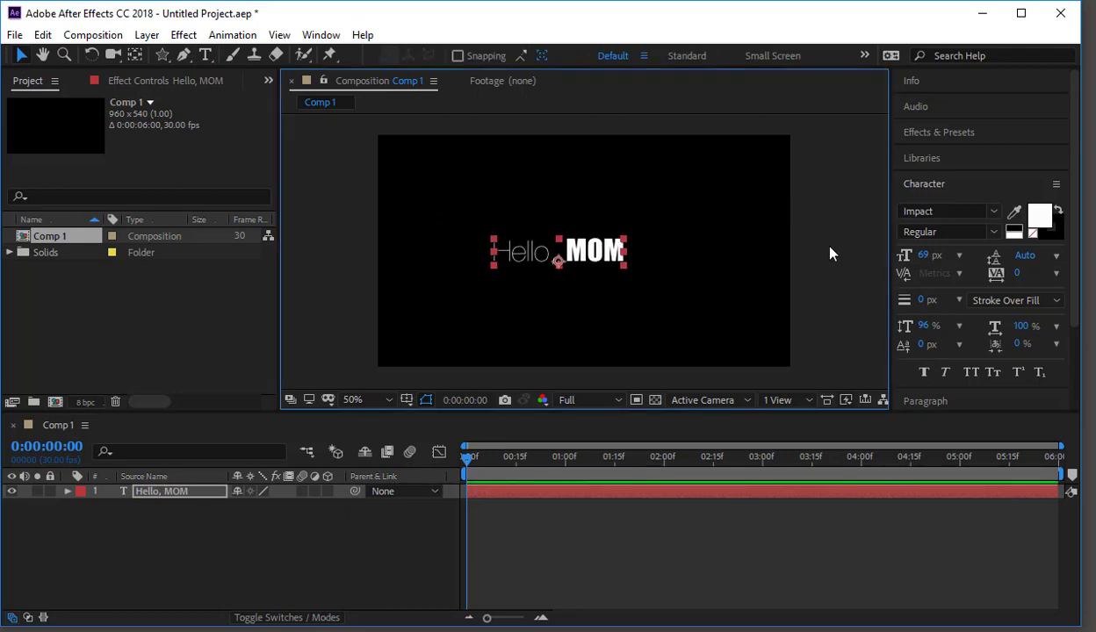
{"action": "left_click_drag", "start_coordinate": [923, 260], "coordinate": [966, 259]}
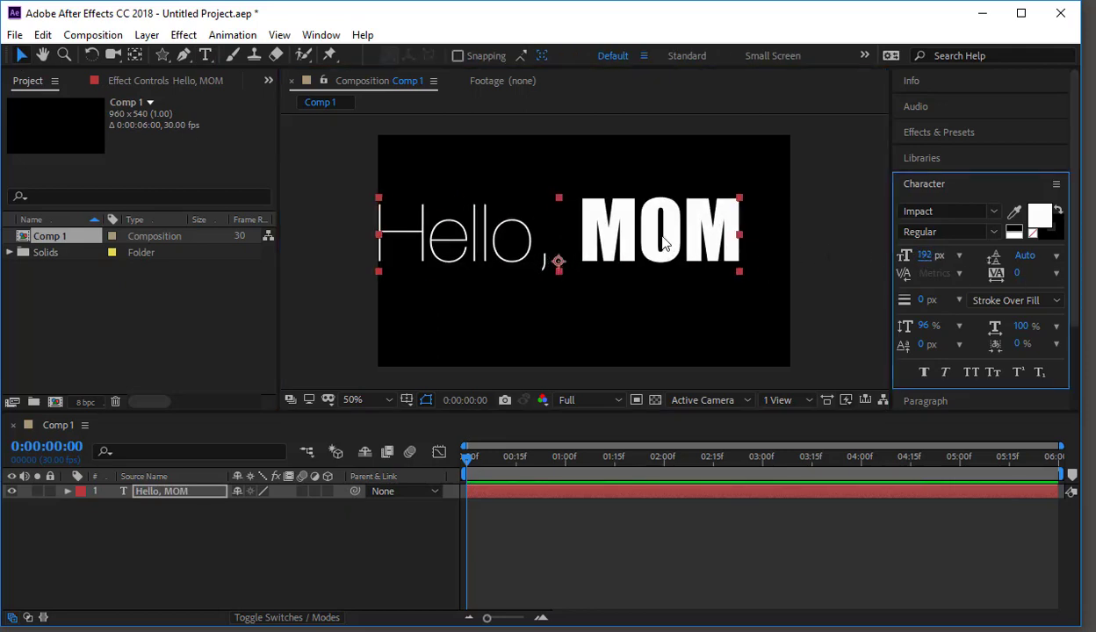
{"action": "left_click_drag", "start_coordinate": [675, 245], "coordinate": [704, 267]}
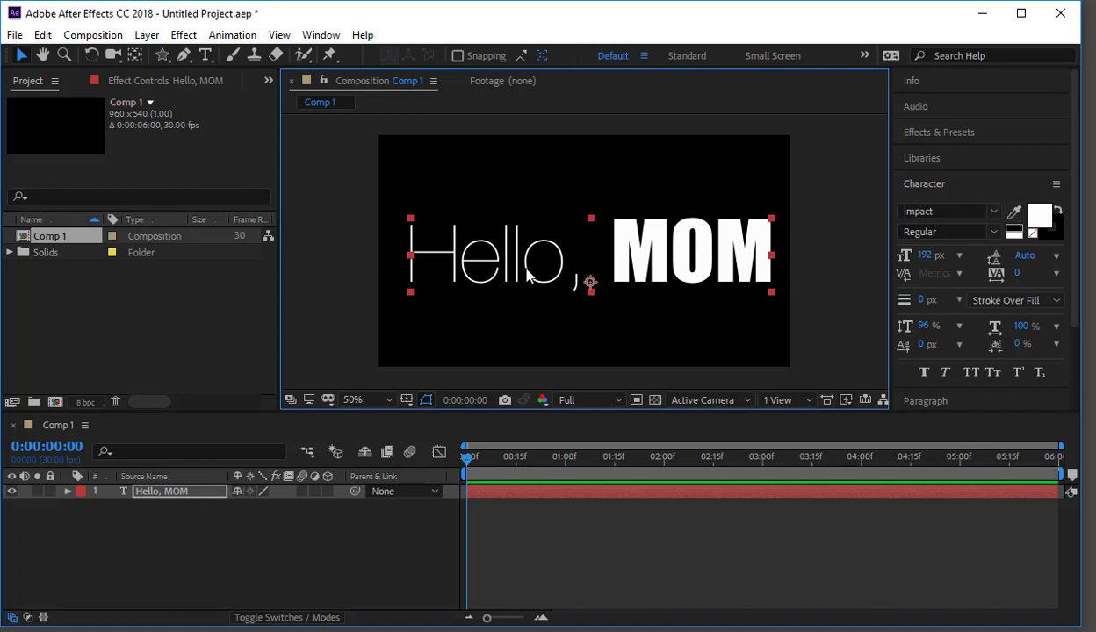
{"action": "left_click_drag", "start_coordinate": [524, 269], "coordinate": [520, 265]}
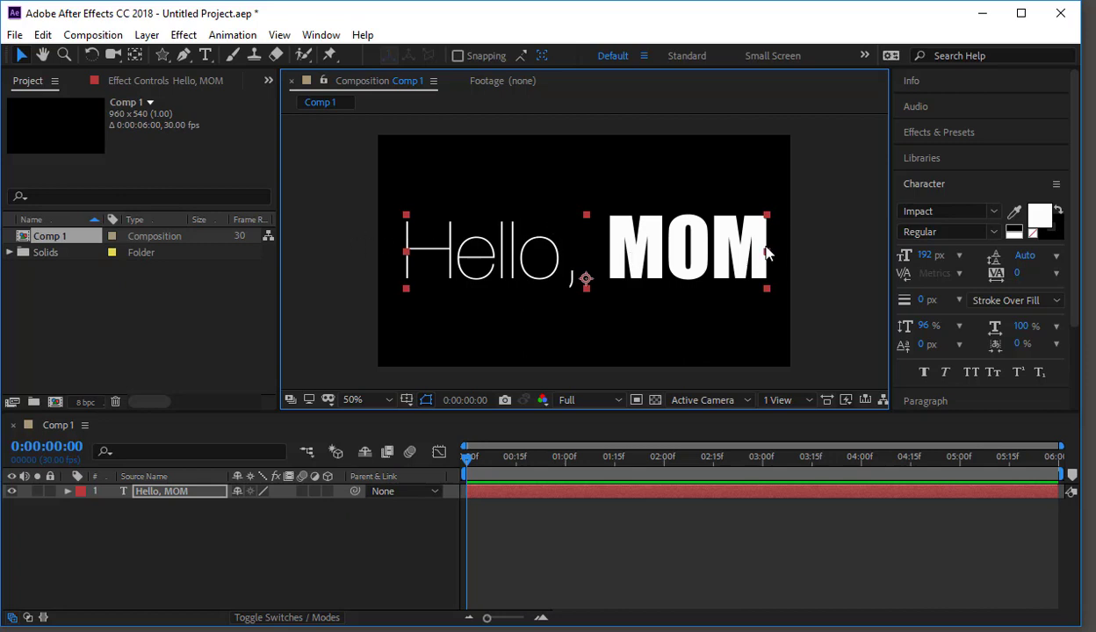
Draw a rectangular mask on the "Hello, MOM" layer that encloses the whole text.
{"action": "left_click", "coordinate": [162, 55]}
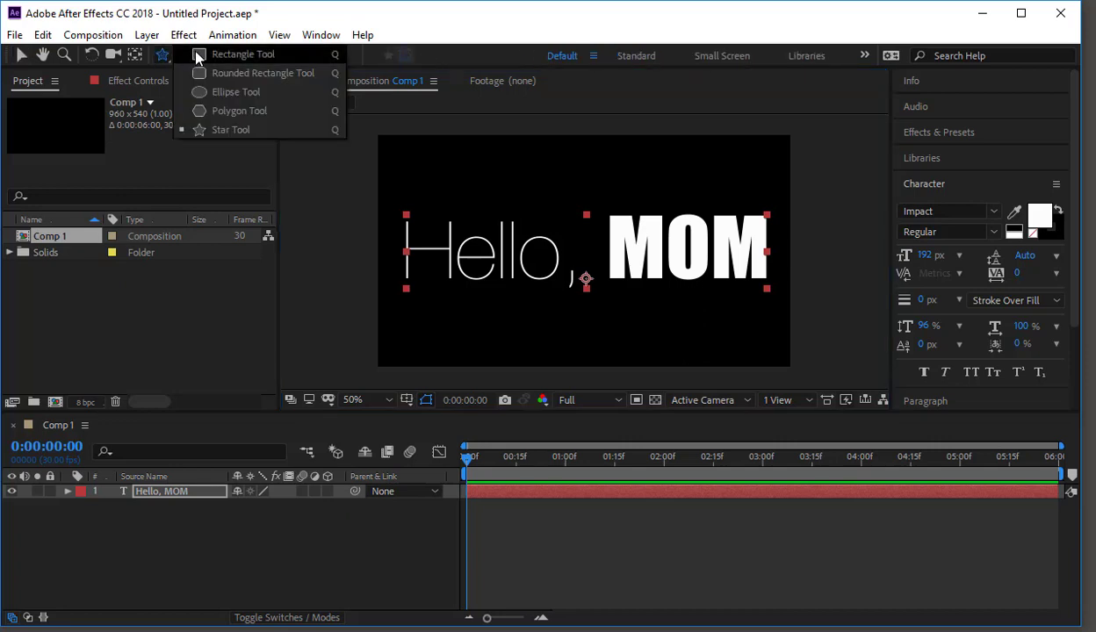
{"action": "left_click", "coordinate": [198, 55]}
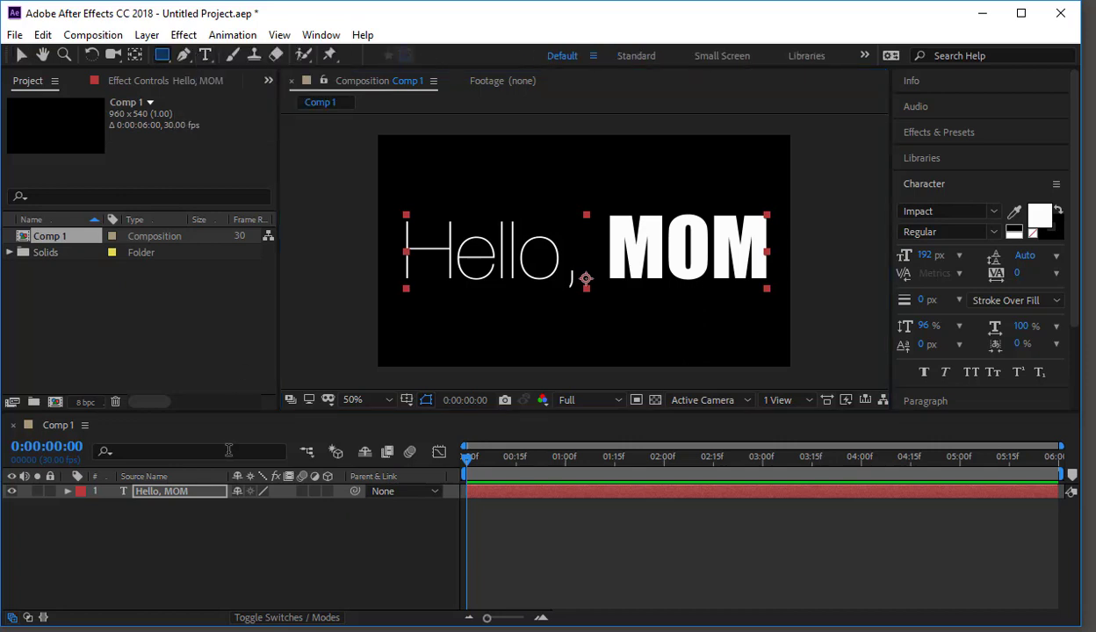
{"action": "left_click", "coordinate": [205, 494]}
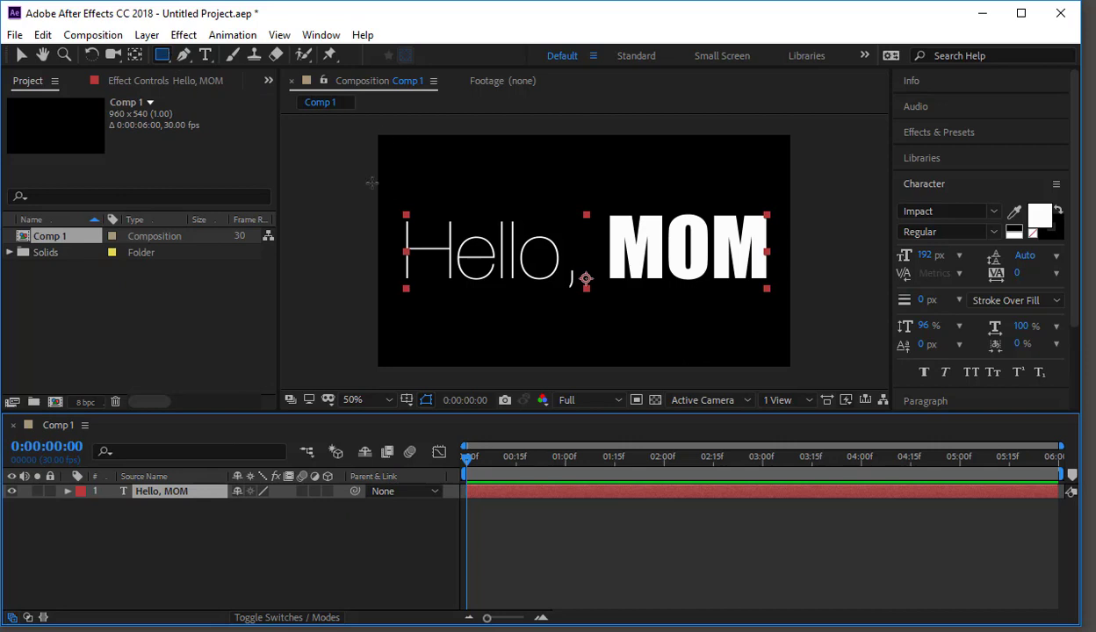
{"action": "left_click_drag", "start_coordinate": [379, 182], "coordinate": [518, 185]}
{"action": "left_click_drag", "start_coordinate": [632, 196], "coordinate": [781, 314]}
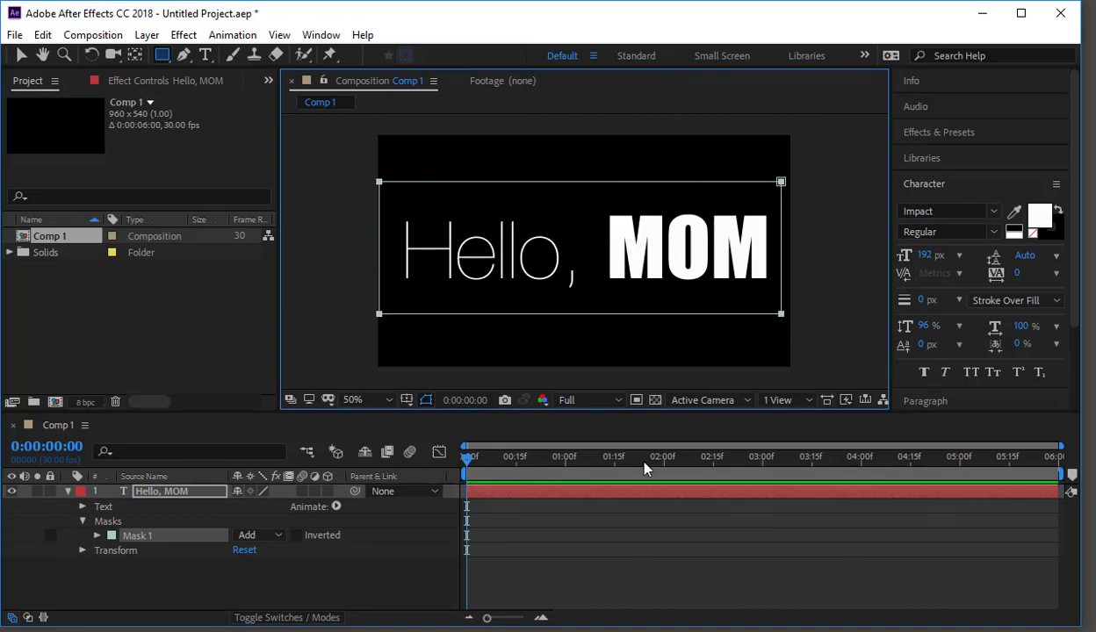
{"action": "left_click", "coordinate": [108, 524]}
{"action": "left_click", "coordinate": [125, 534]}
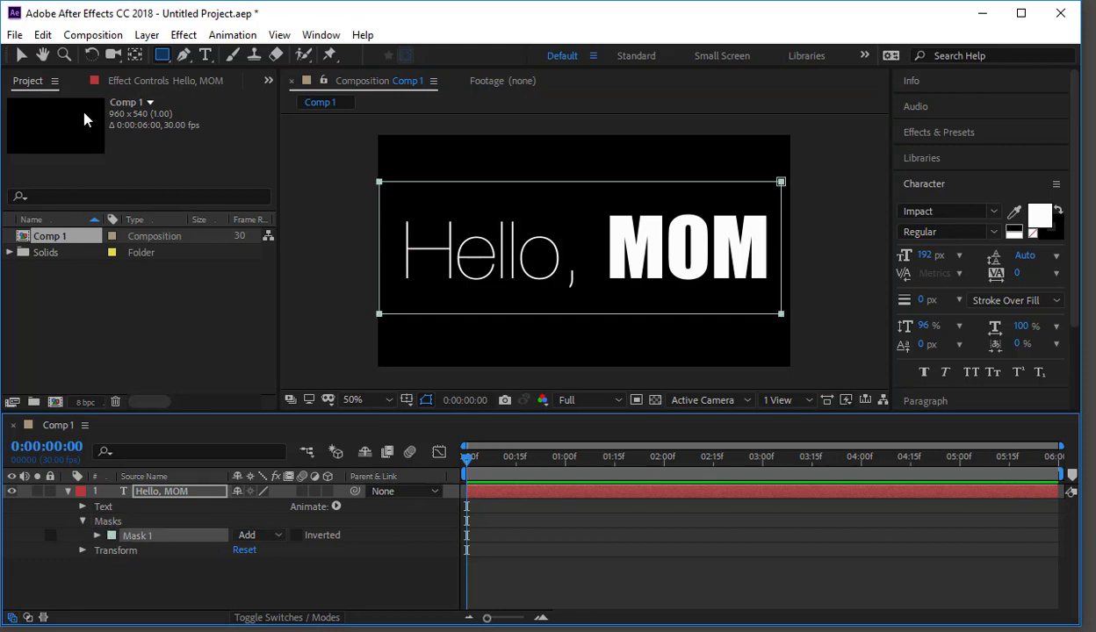
Add a Mask Path keyframe at 0:00:01:00 for the text layer's mask.
{"action": "left_click", "coordinate": [22, 55]}
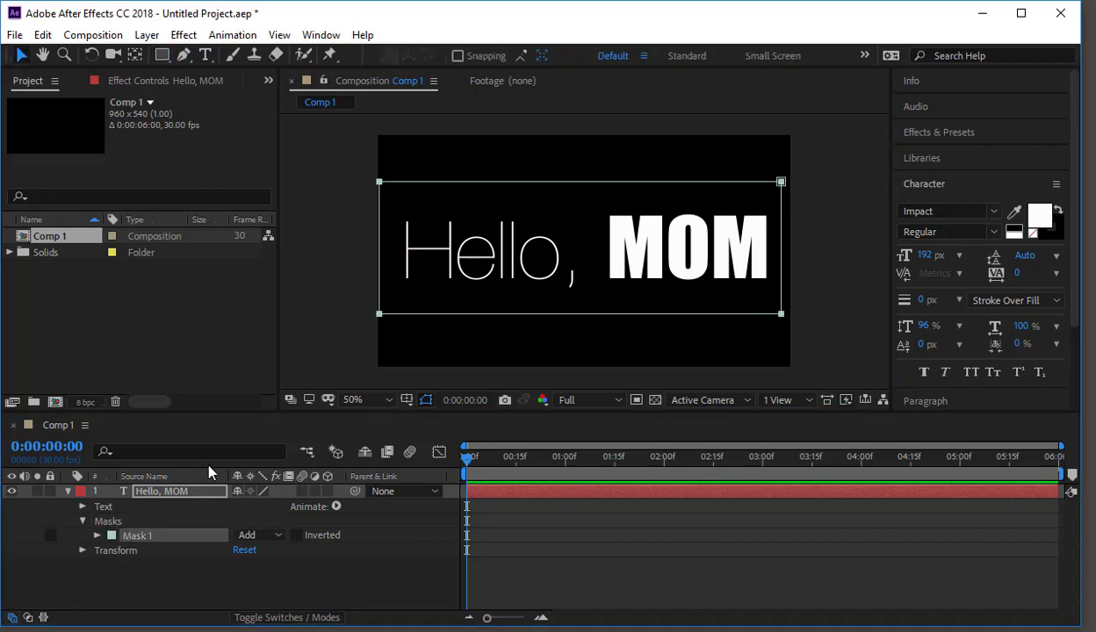
{"action": "left_click", "coordinate": [96, 536]}
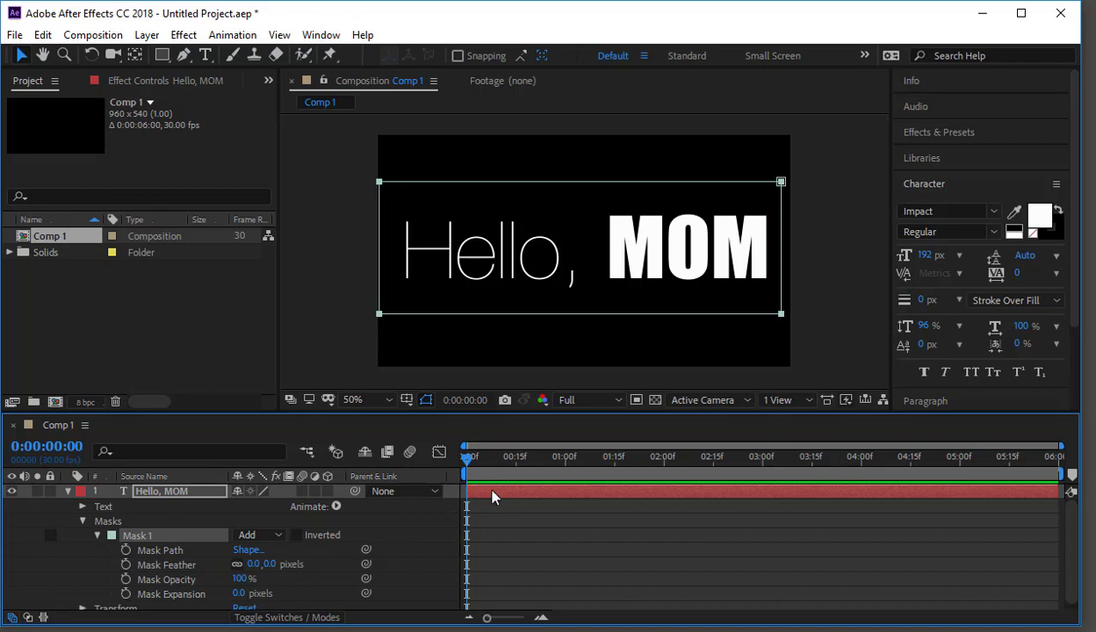
{"action": "left_click_drag", "start_coordinate": [513, 462], "coordinate": [566, 471]}
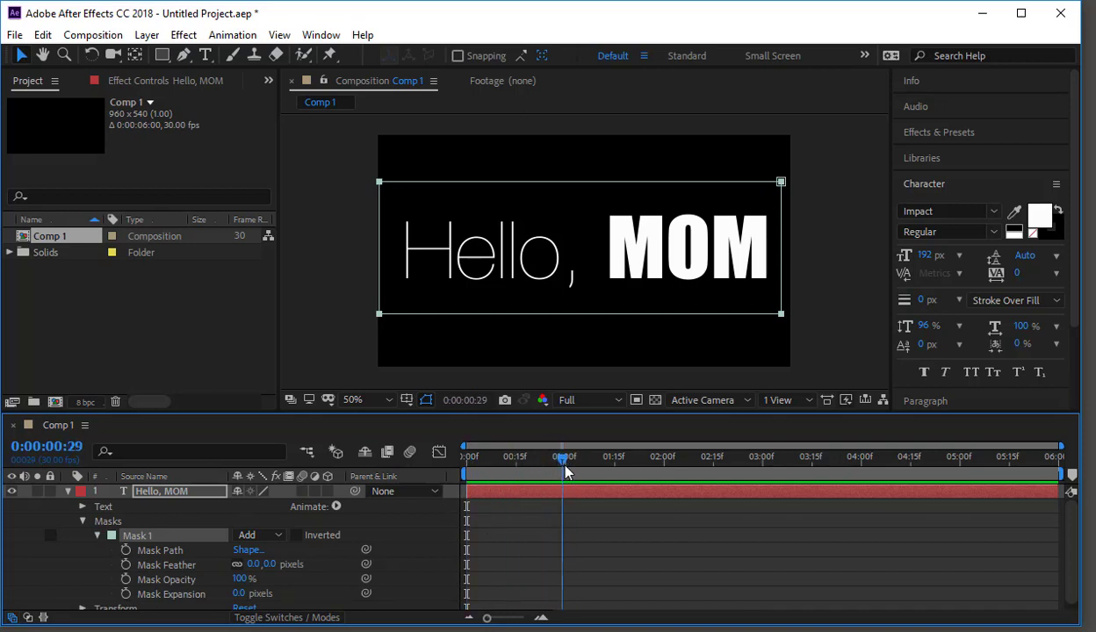
{"action": "left_click", "coordinate": [125, 551]}
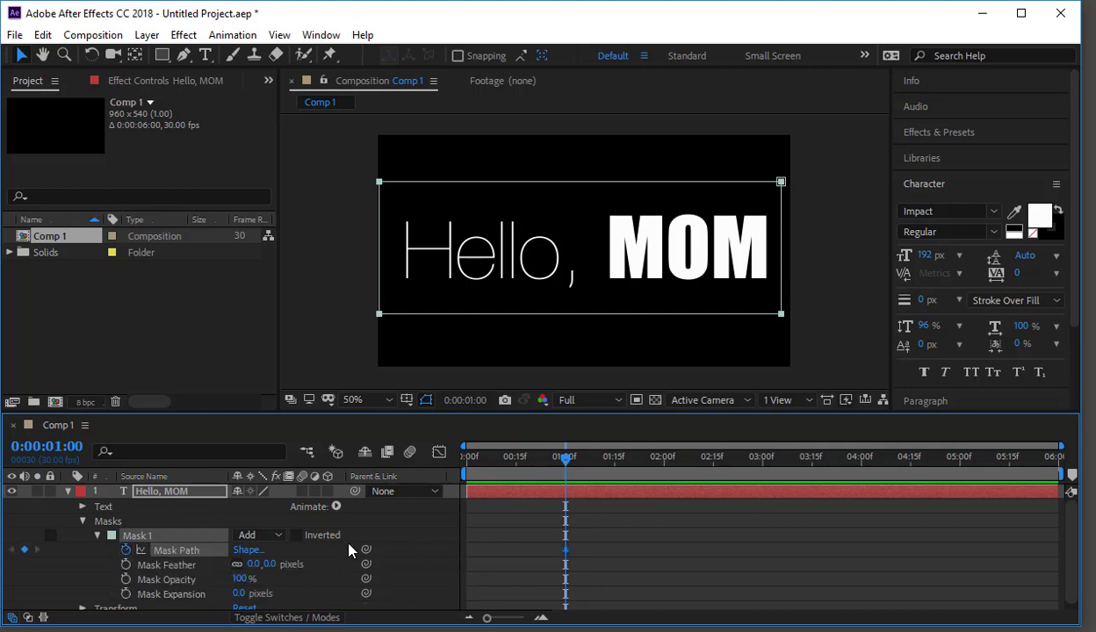
Keyframe the mask at 0:00:00:00 just outside the composition's left edge, then preview the reveal.
{"action": "key", "text": "Home"}
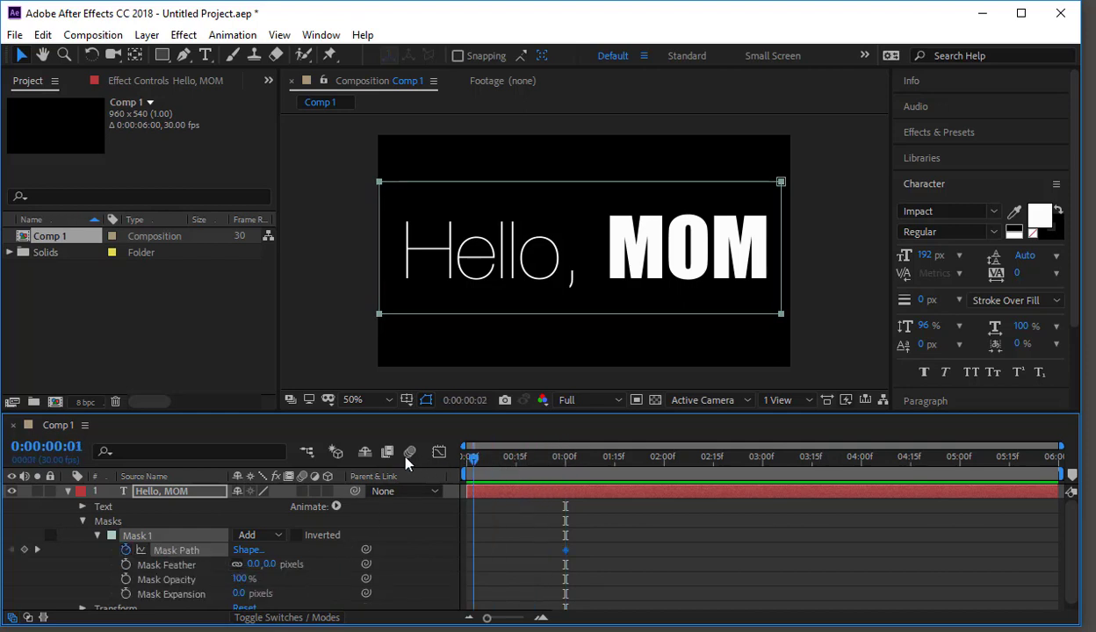
{"action": "left_click_drag", "start_coordinate": [732, 327], "coordinate": [319, 331]}
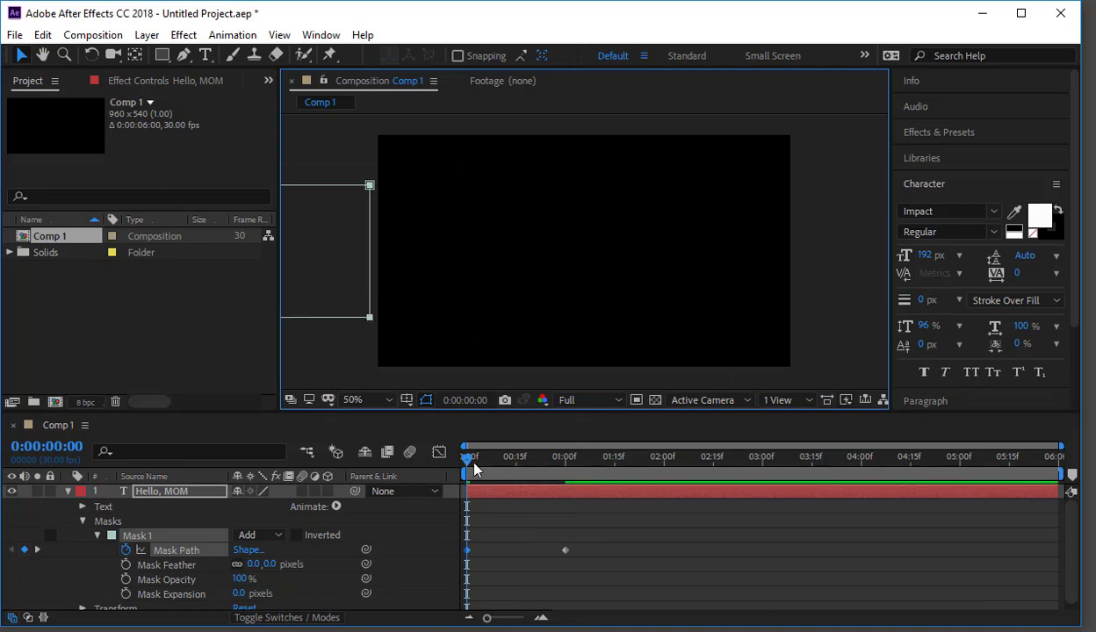
{"action": "key", "text": "space"}
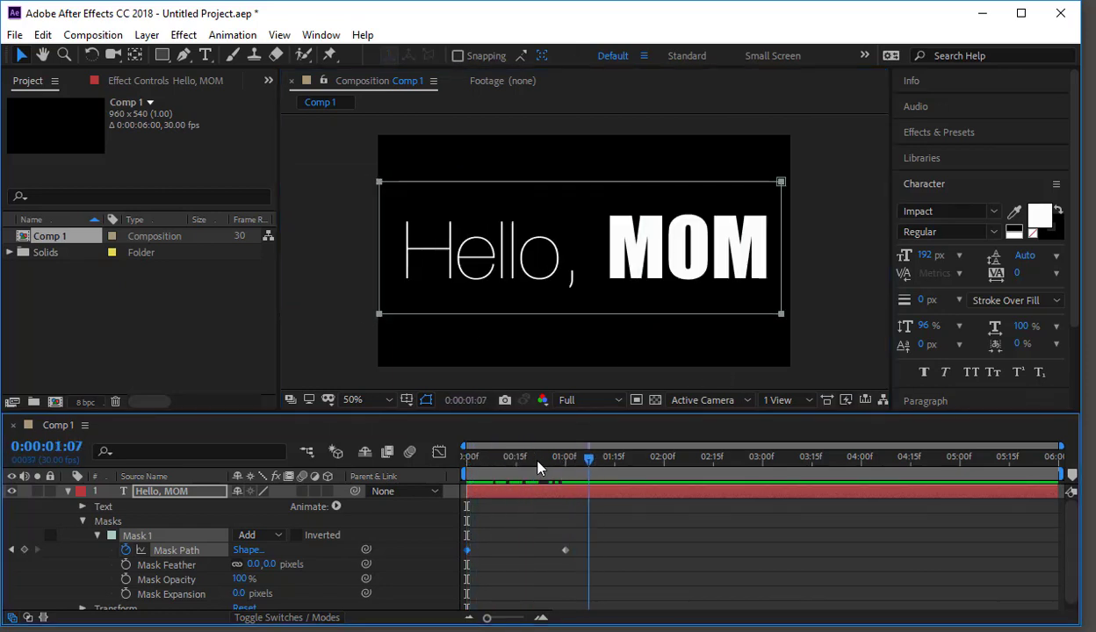
Set the mask's feather to 87 pixels at the partly revealed frame and scrub through the soft-edged reveal.
{"action": "left_click_drag", "start_coordinate": [538, 468], "coordinate": [517, 459]}
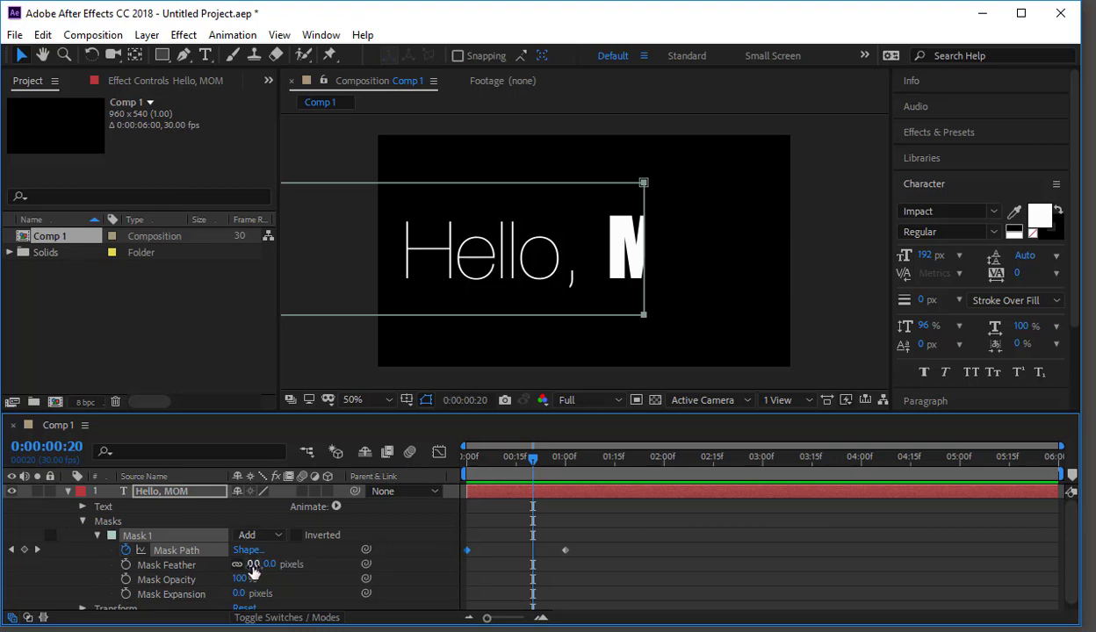
{"action": "left_click_drag", "start_coordinate": [253, 564], "coordinate": [329, 565]}
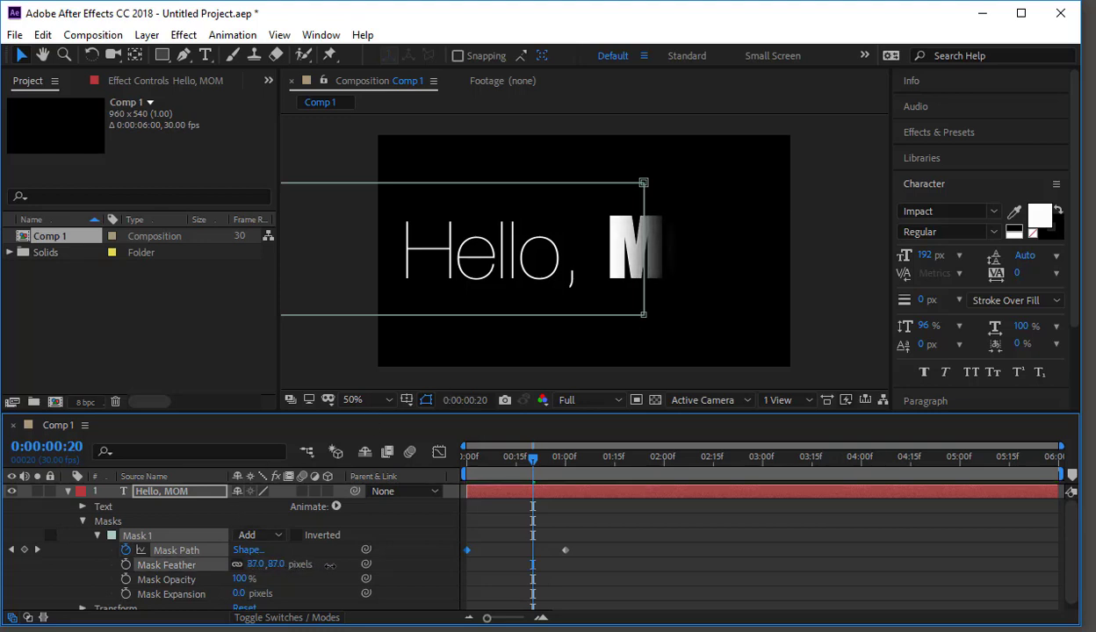
{"action": "left_click", "coordinate": [537, 485]}
{"action": "left_click_drag", "start_coordinate": [512, 458], "coordinate": [597, 488]}
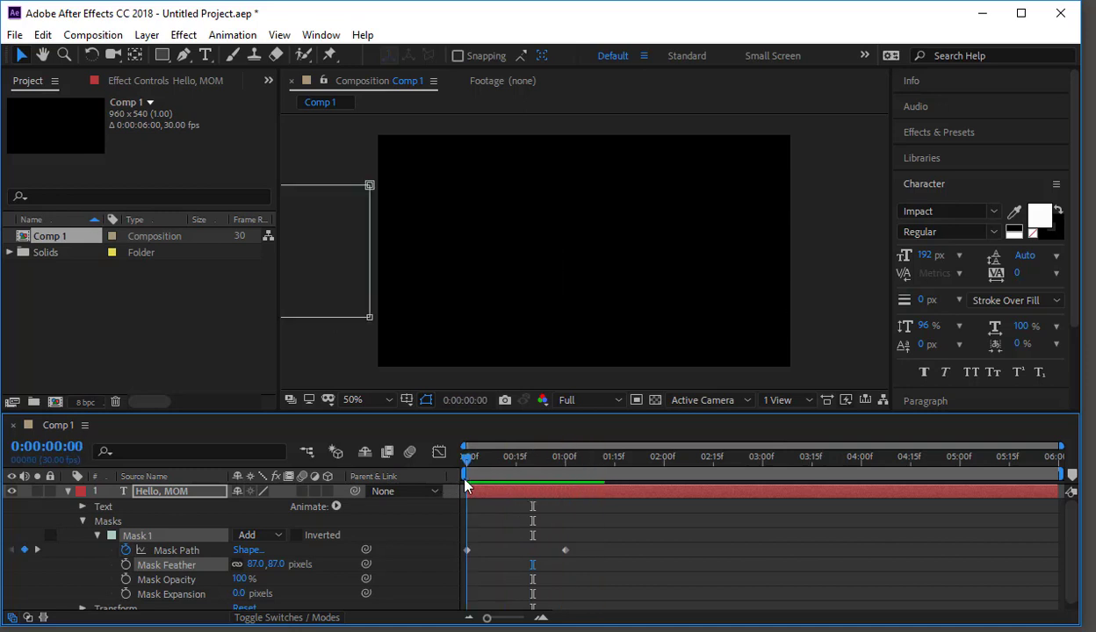
{"action": "left_click_drag", "start_coordinate": [515, 495], "coordinate": [578, 504]}
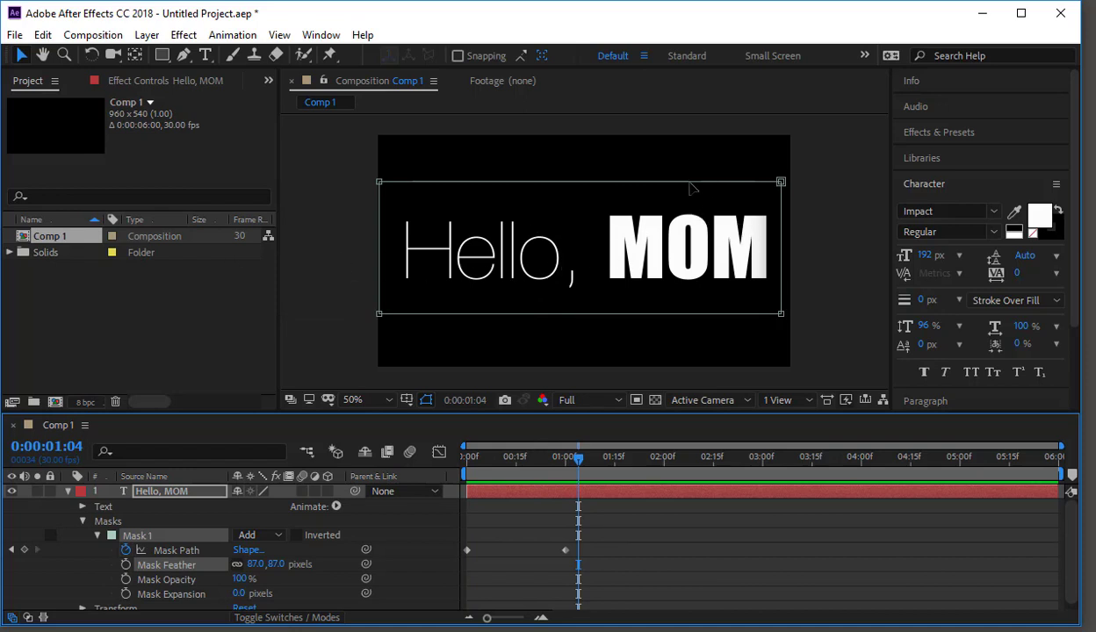
Draw a blue rectangle on a new shape layer below the text and extend its upper edge over the text's lower half.
{"action": "left_click", "coordinate": [162, 54]}
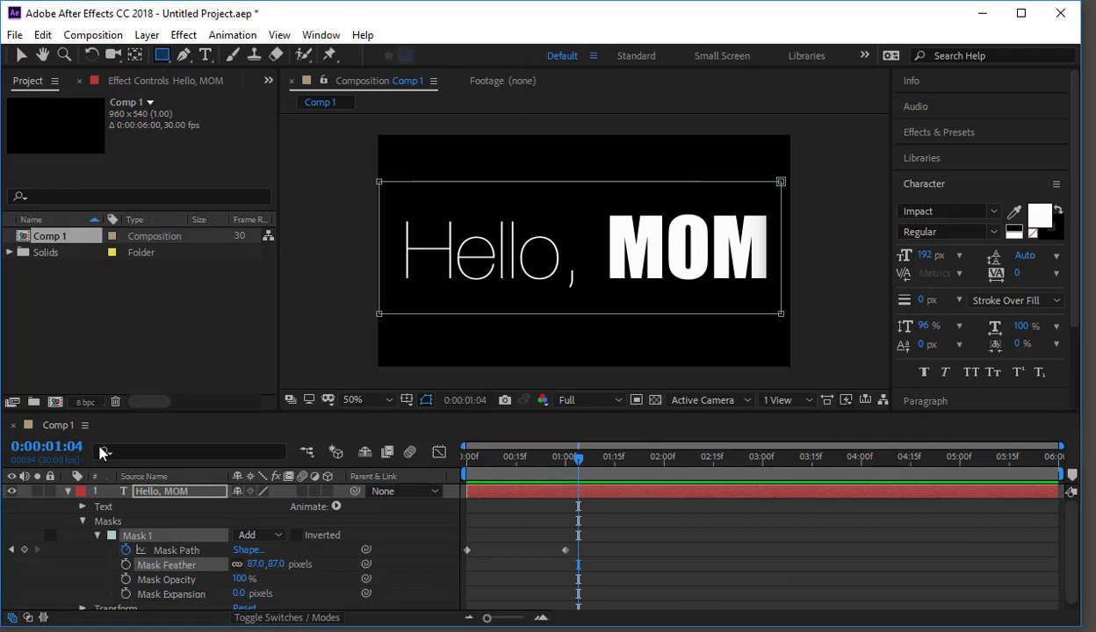
{"action": "left_click", "coordinate": [67, 492]}
{"action": "left_click", "coordinate": [268, 538]}
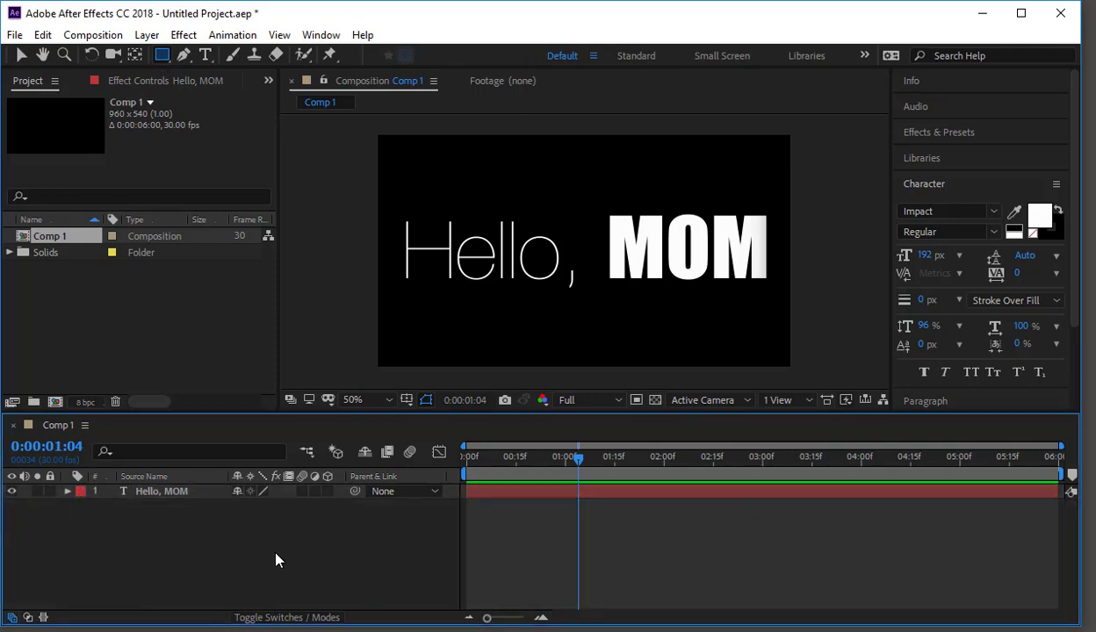
{"action": "left_click_drag", "start_coordinate": [384, 291], "coordinate": [784, 366]}
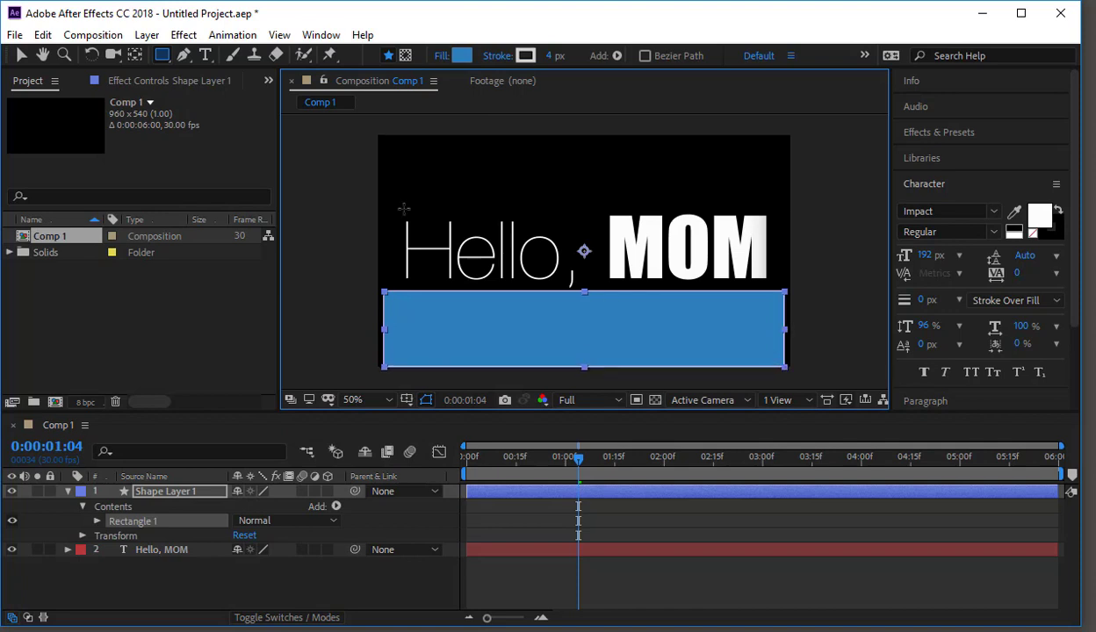
{"action": "left_click", "coordinate": [20, 58]}
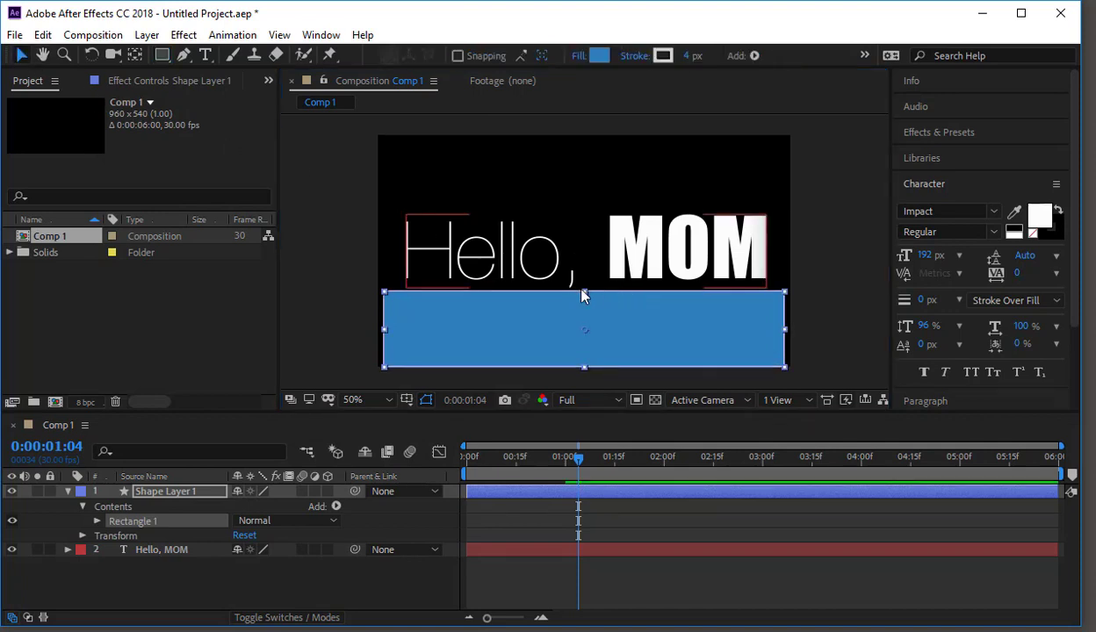
{"action": "mouse_move", "coordinate": [583, 291]}
{"action": "left_mouse_down"}
{"action": "mouse_move", "coordinate": [587, 263]}
{"action": "mouse_move", "coordinate": [600, 279]}
{"action": "left_mouse_up"}
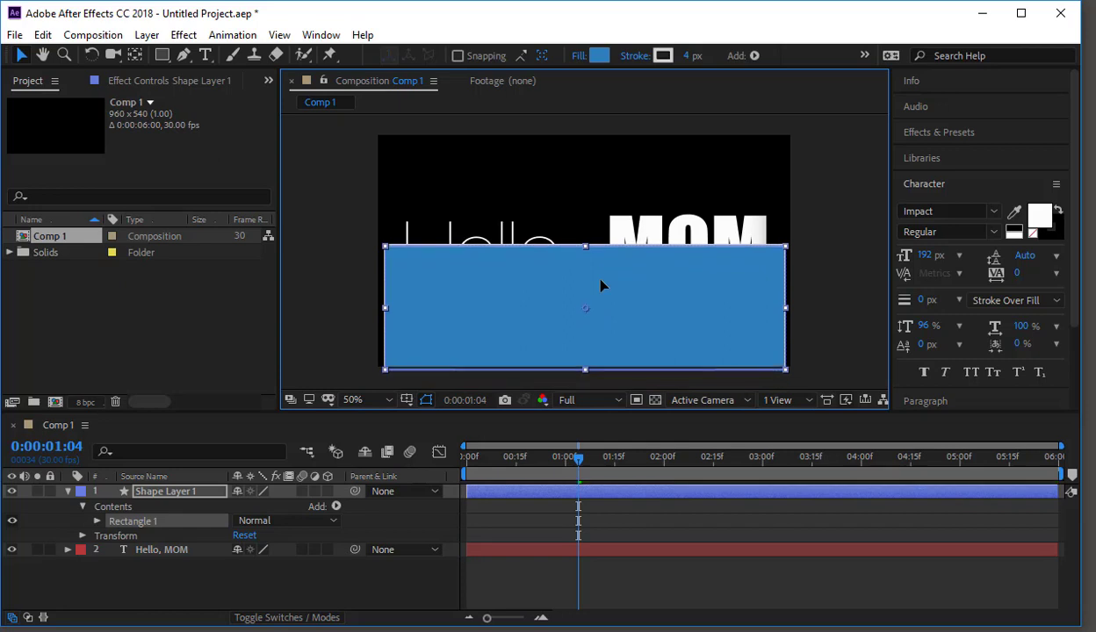
Move the "Hello, MOM" text up until it sits just above the blue rectangle, and scrub through the animation.
{"action": "left_click", "coordinate": [162, 550]}
{"action": "left_click_drag", "start_coordinate": [553, 248], "coordinate": [566, 208]}
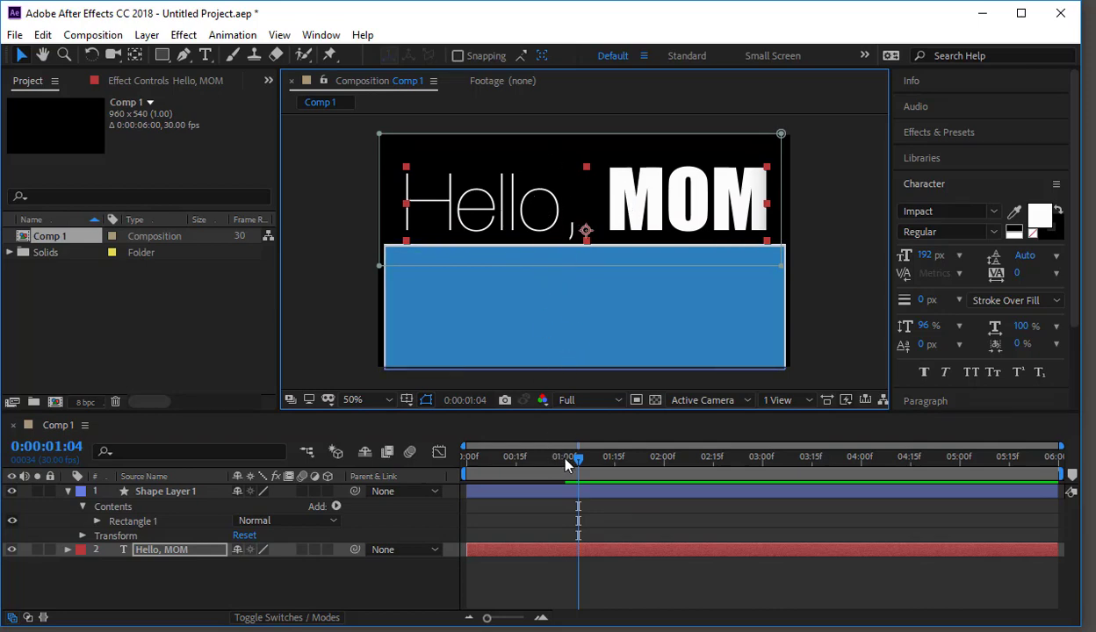
{"action": "left_click_drag", "start_coordinate": [551, 450], "coordinate": [601, 449]}
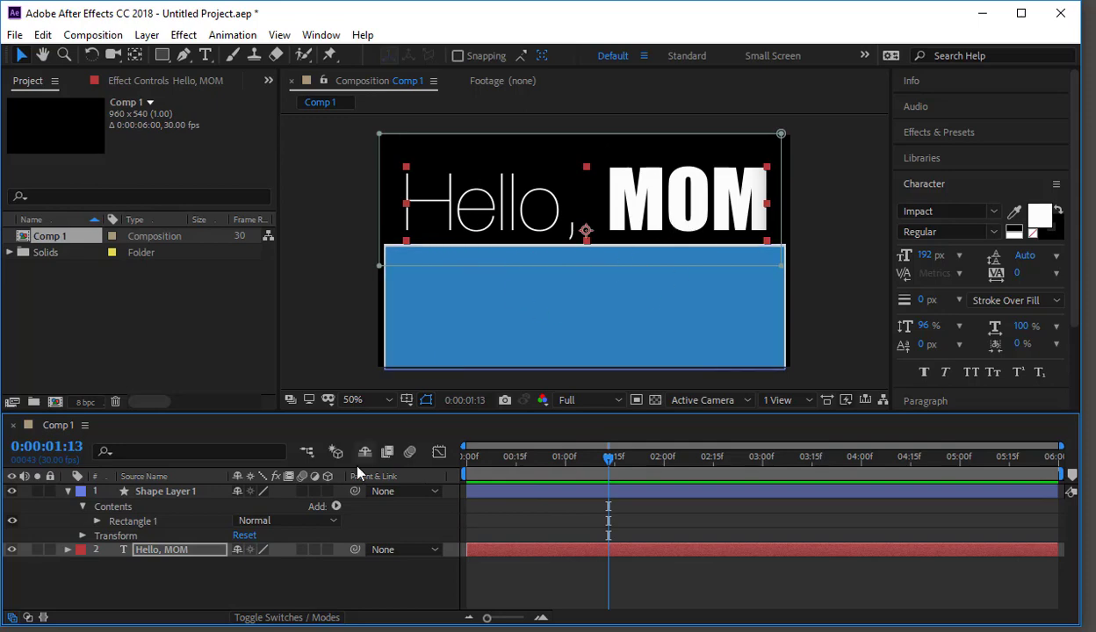
Delete Mask 1 from the "Hello, MOM" layer and collapse the properties of both layers.
{"action": "left_click", "coordinate": [69, 551]}
{"action": "left_click", "coordinate": [114, 520]}
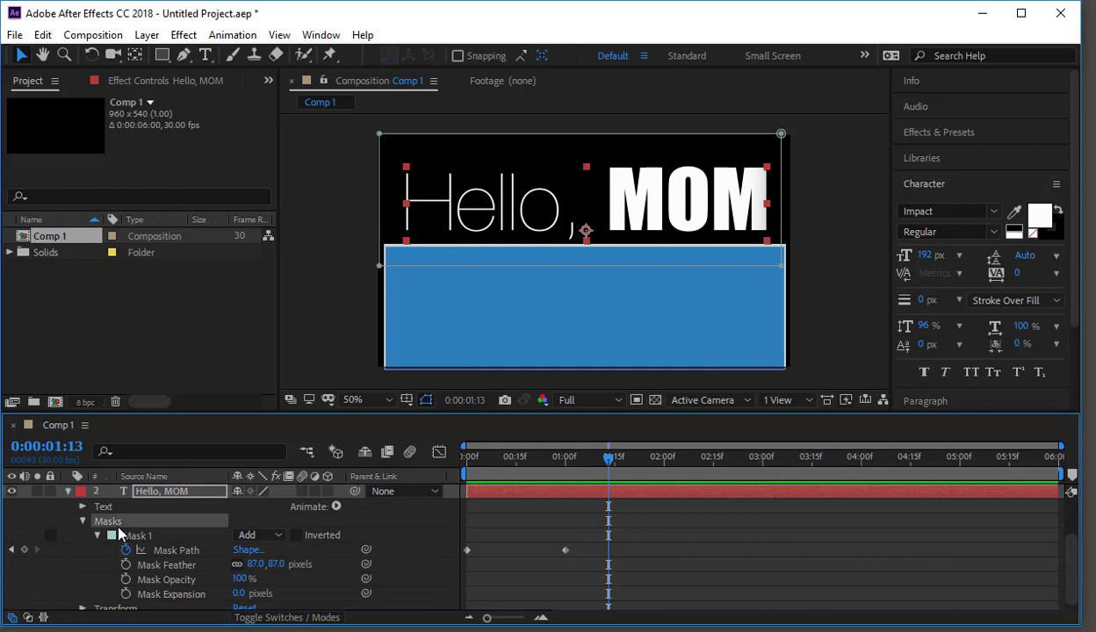
{"action": "left_click", "coordinate": [123, 534]}
{"action": "key", "text": "Delete"}
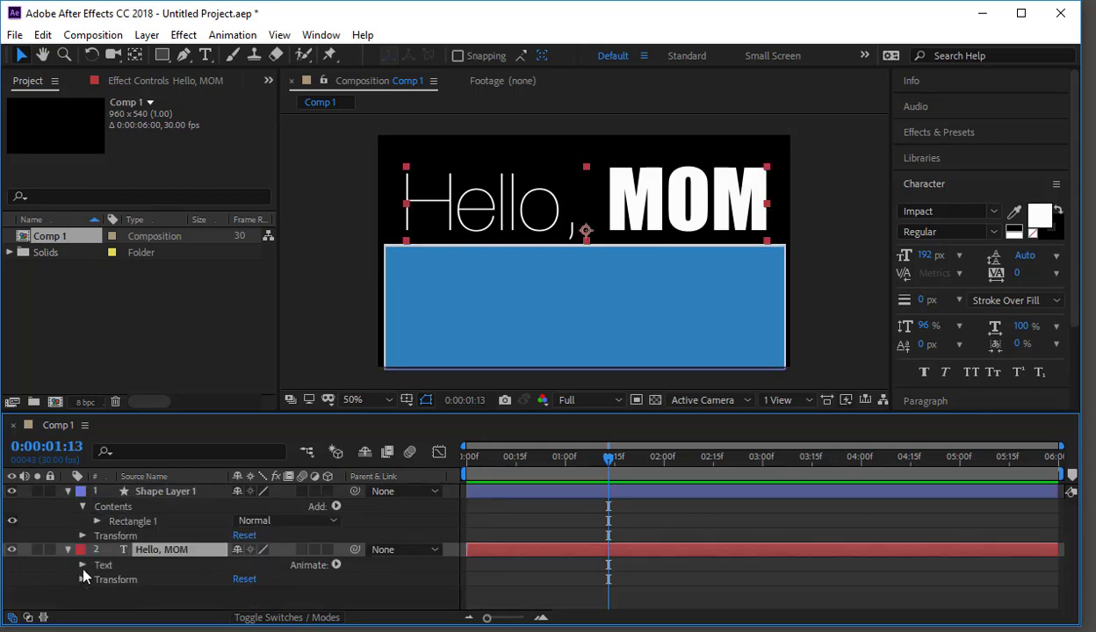
{"action": "left_click", "coordinate": [69, 492]}
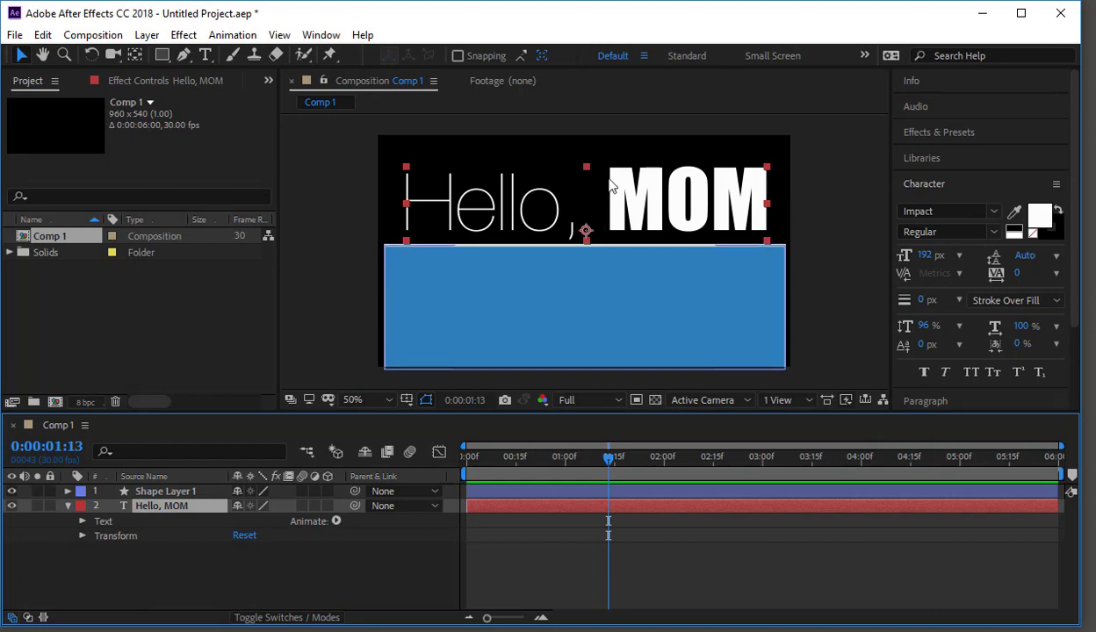
{"action": "left_click", "coordinate": [68, 507]}
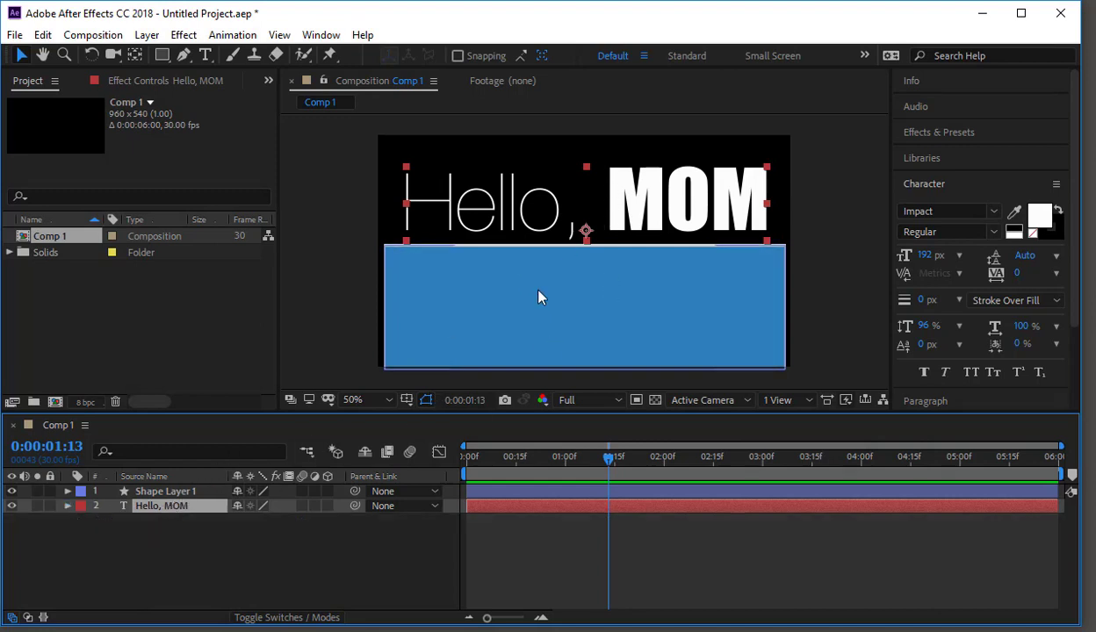
Move the "Hello, MOM" text down behind the blue rectangle and keyframe its Position of 484, 432 at 0:00:00:00.
{"action": "left_click_drag", "start_coordinate": [526, 219], "coordinate": [525, 323]}
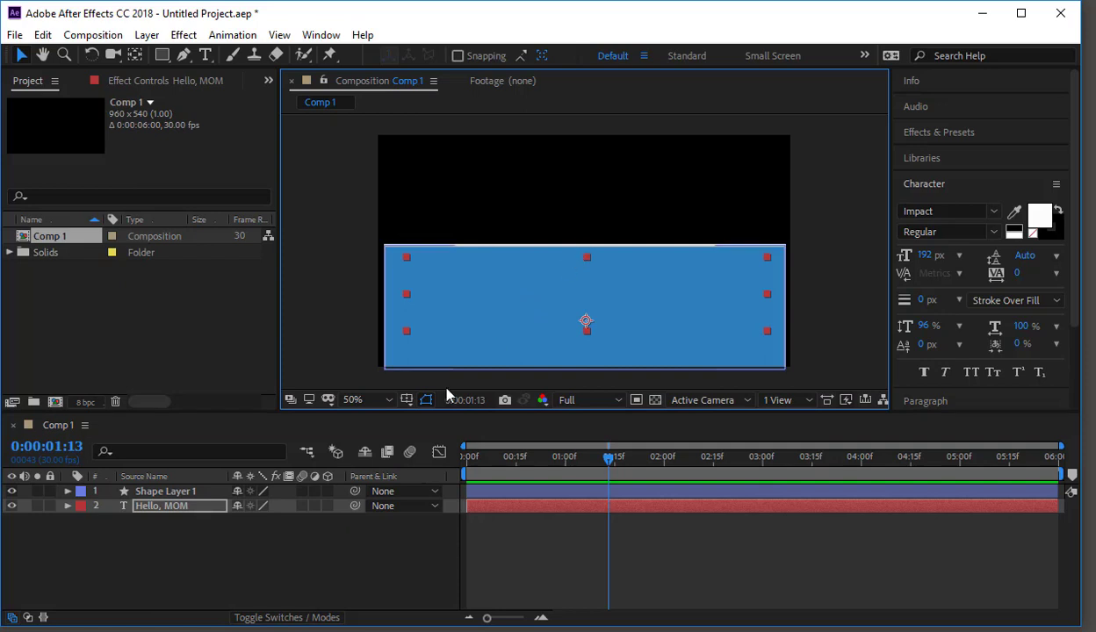
{"action": "key", "text": "p"}
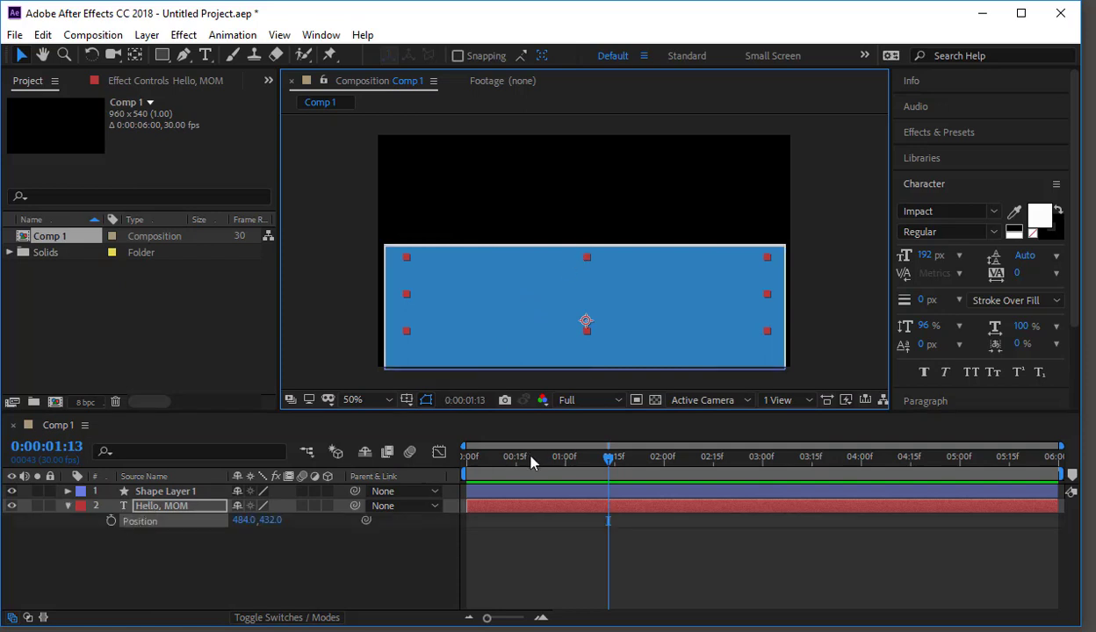
{"action": "key", "text": "Home"}
{"action": "left_click", "coordinate": [111, 521]}
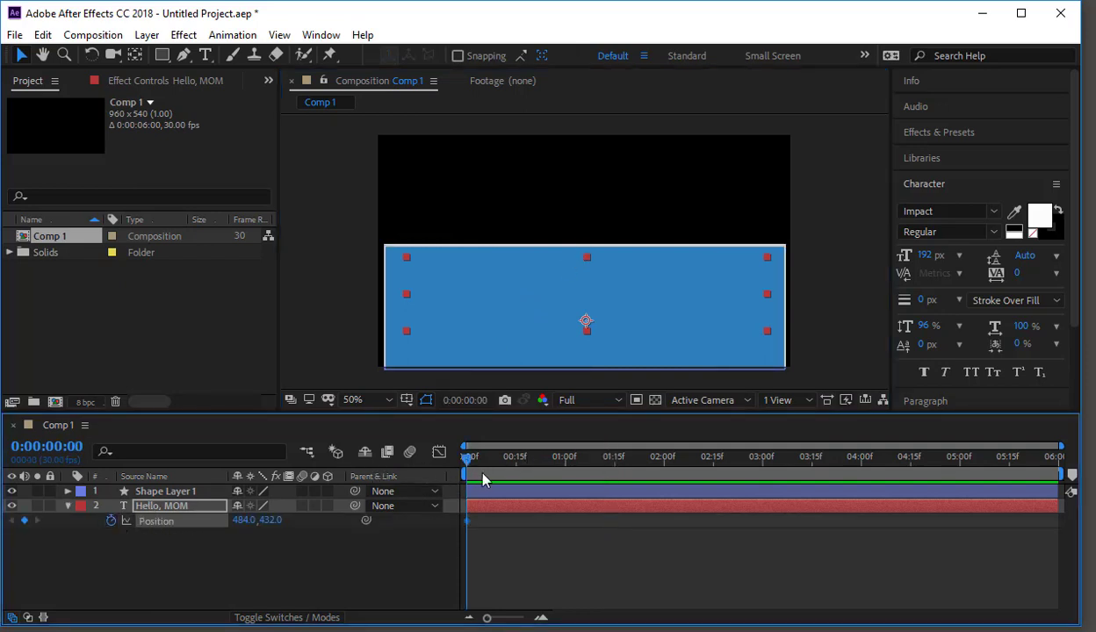
At 0:00:00:24, move the text up to Position 484, 218 above the rectangle, and scrub through the rising animation.
{"action": "left_click_drag", "start_coordinate": [470, 457], "coordinate": [545, 457]}
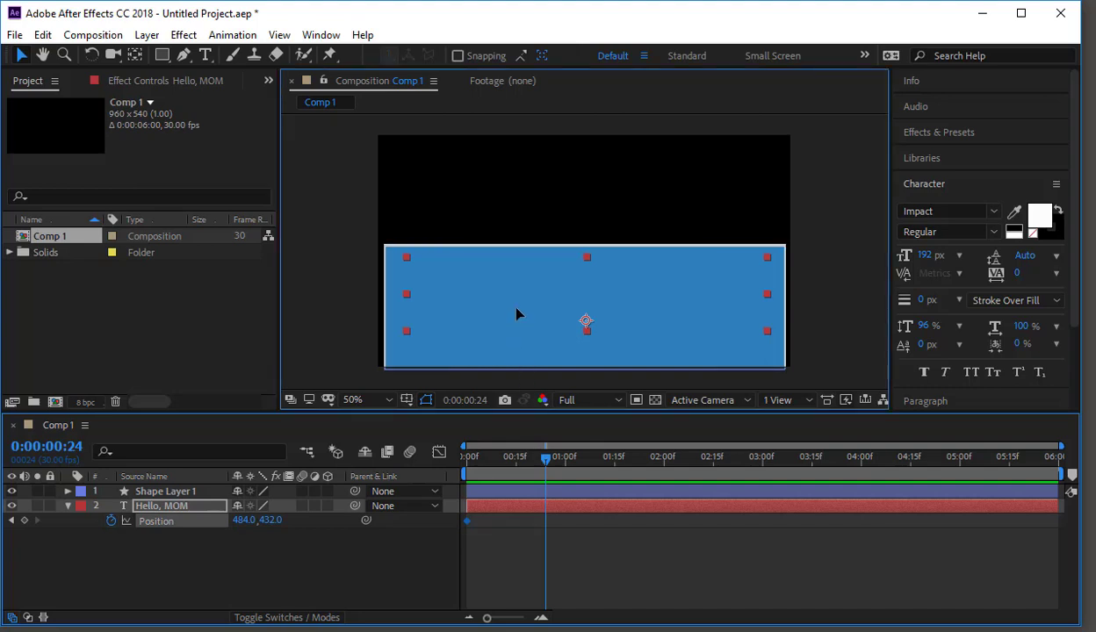
{"action": "left_click_drag", "start_coordinate": [516, 311], "coordinate": [514, 234]}
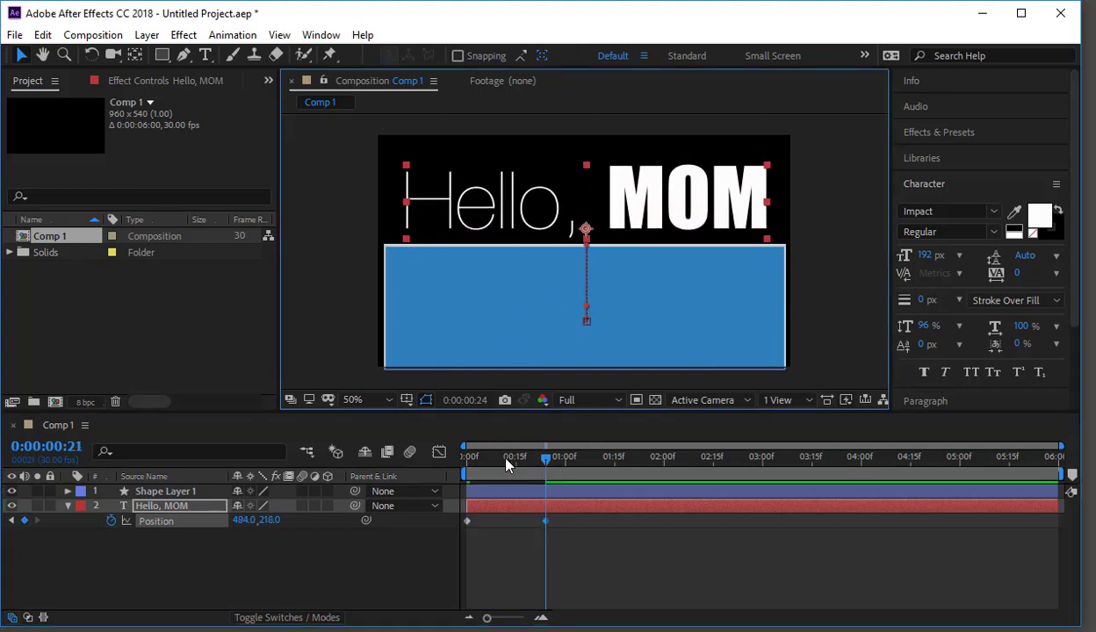
{"action": "left_click_drag", "start_coordinate": [505, 459], "coordinate": [530, 461]}
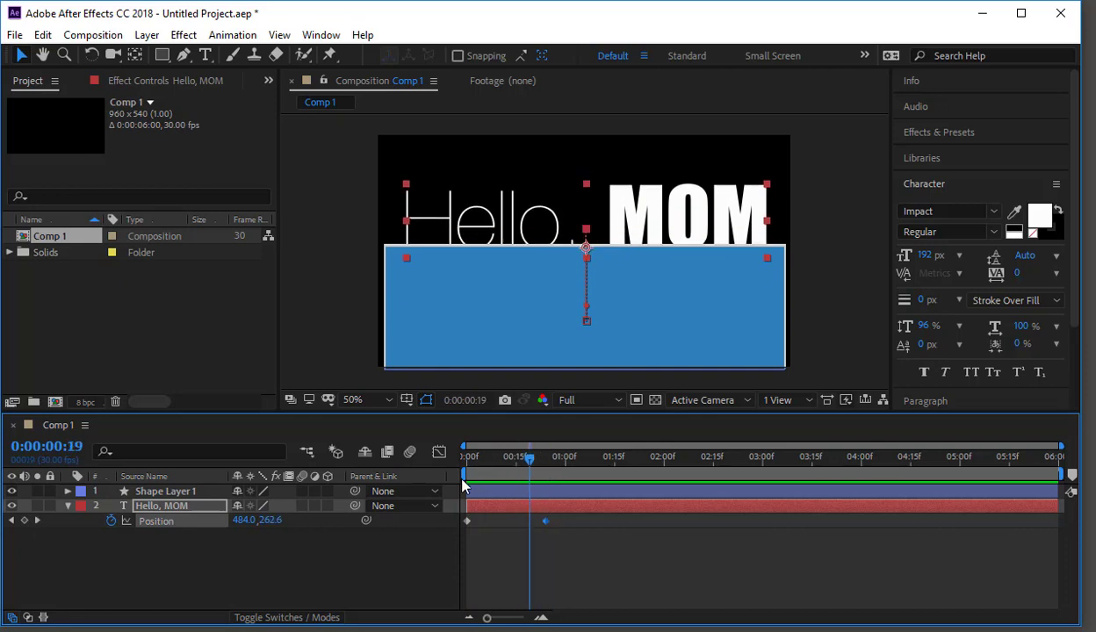
{"action": "left_click_drag", "start_coordinate": [465, 488], "coordinate": [555, 482]}
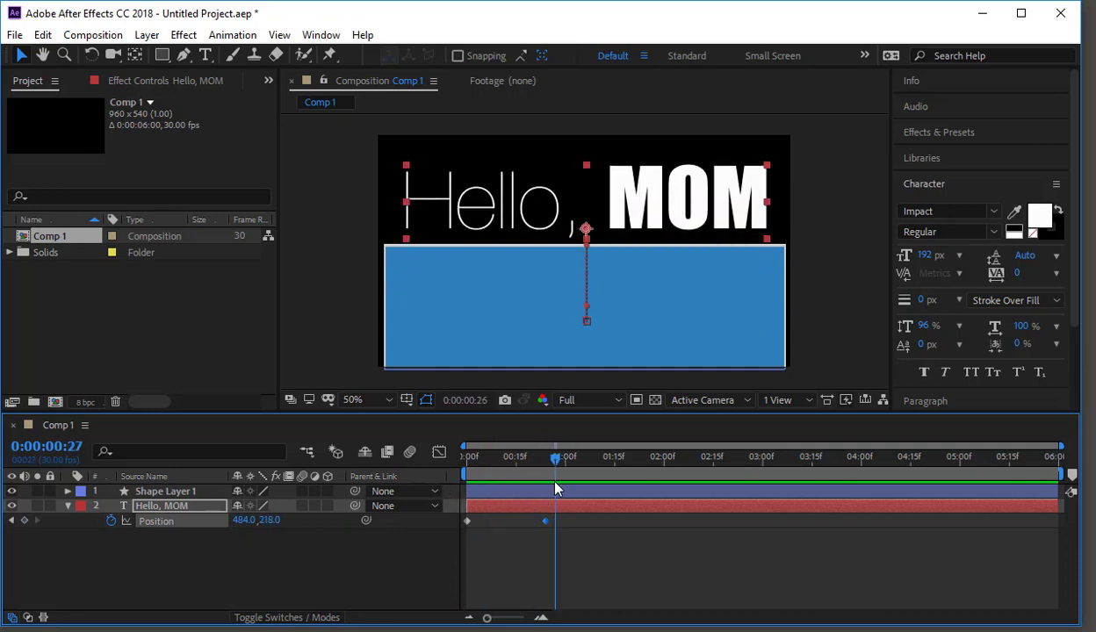
Set the "Hello, MOM" layer's track matte to Alpha Inverted Matte "Shape Layer 1" and scrub through the reveal from the first frame.
{"action": "left_click", "coordinate": [176, 493]}
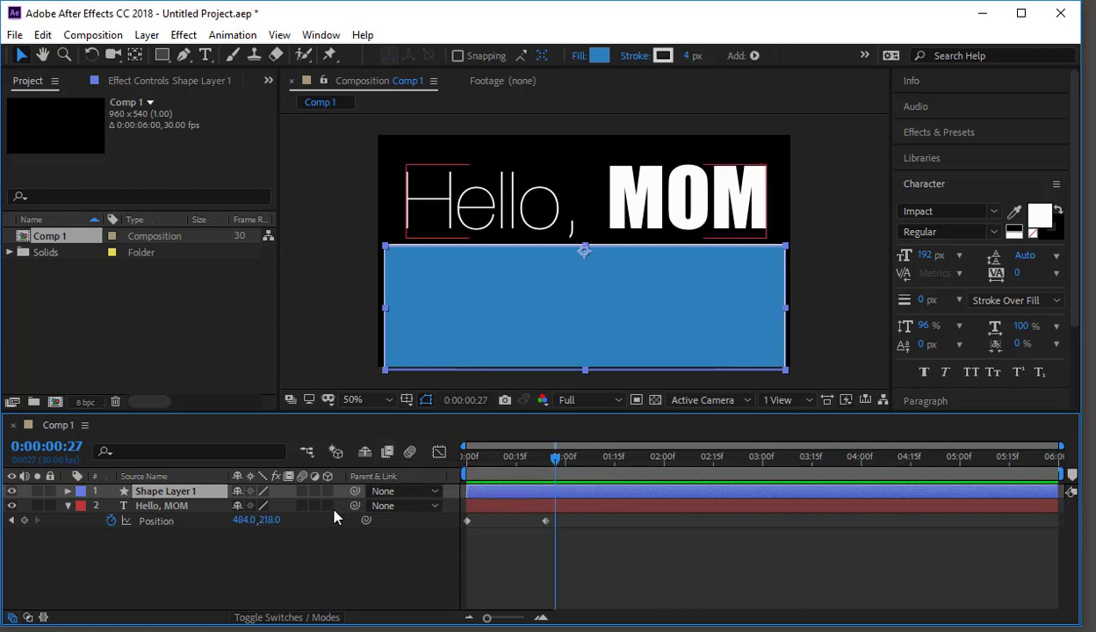
{"action": "left_click", "coordinate": [177, 506]}
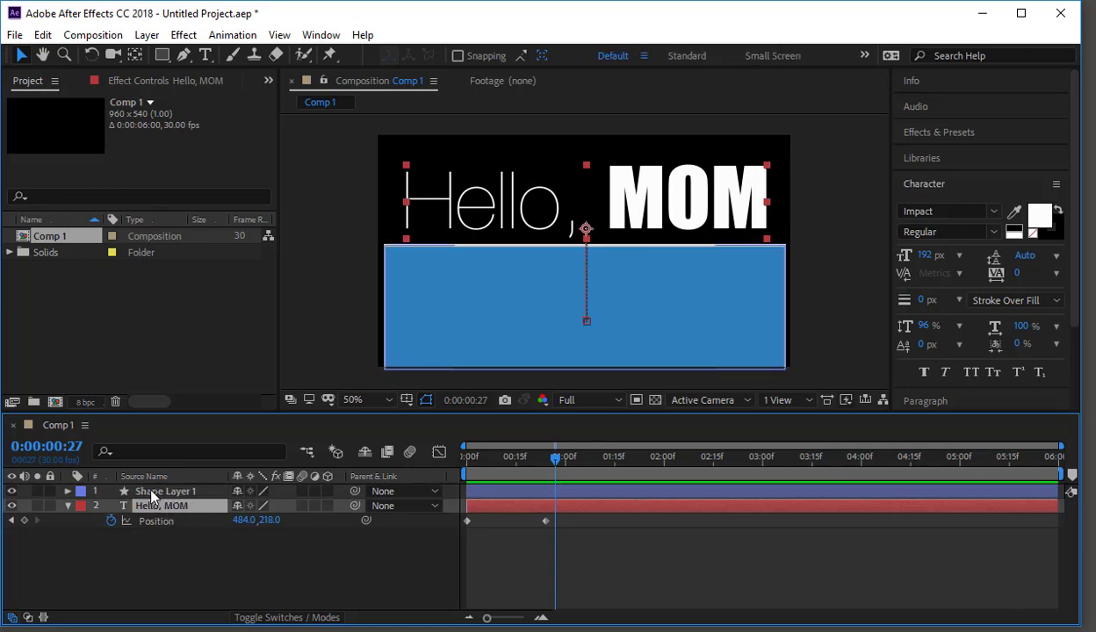
{"action": "left_click", "coordinate": [154, 492]}
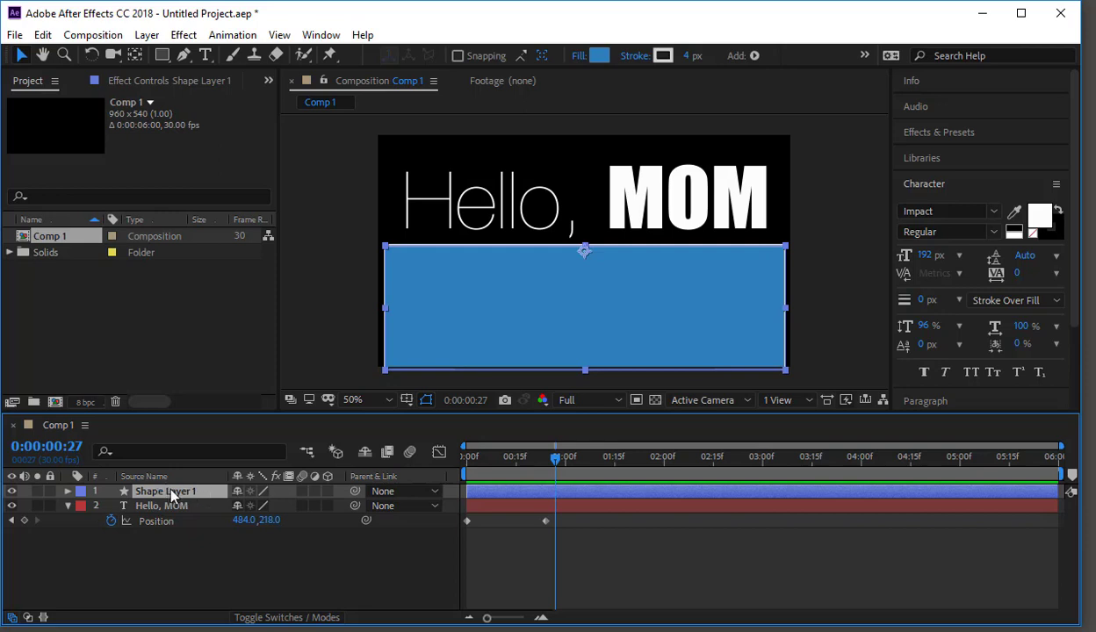
{"action": "left_click", "coordinate": [185, 500]}
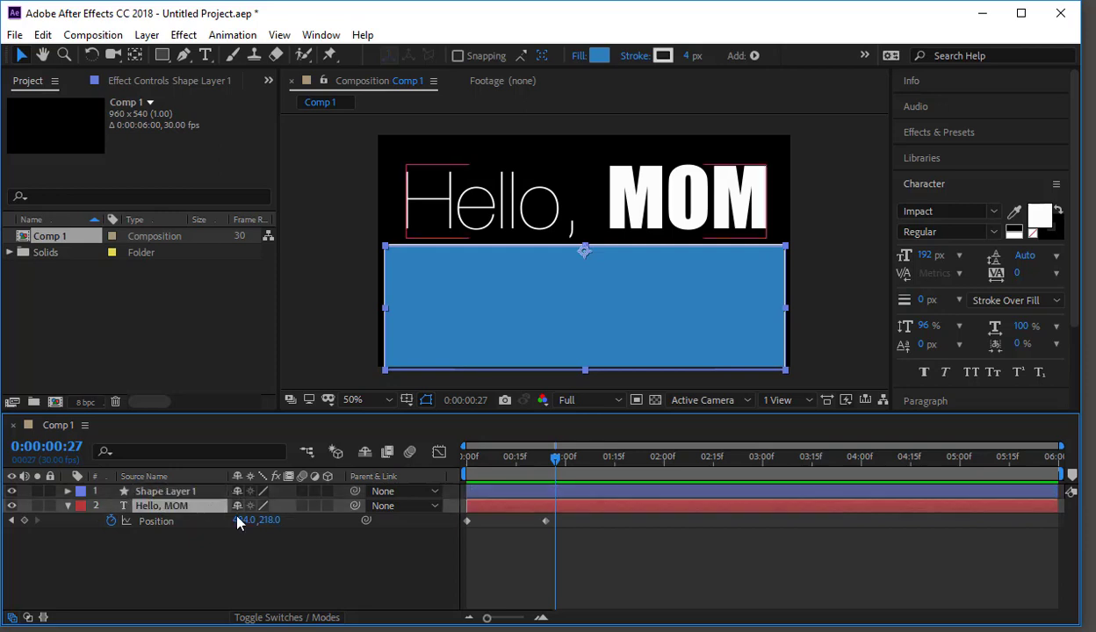
{"action": "left_click", "coordinate": [277, 619]}
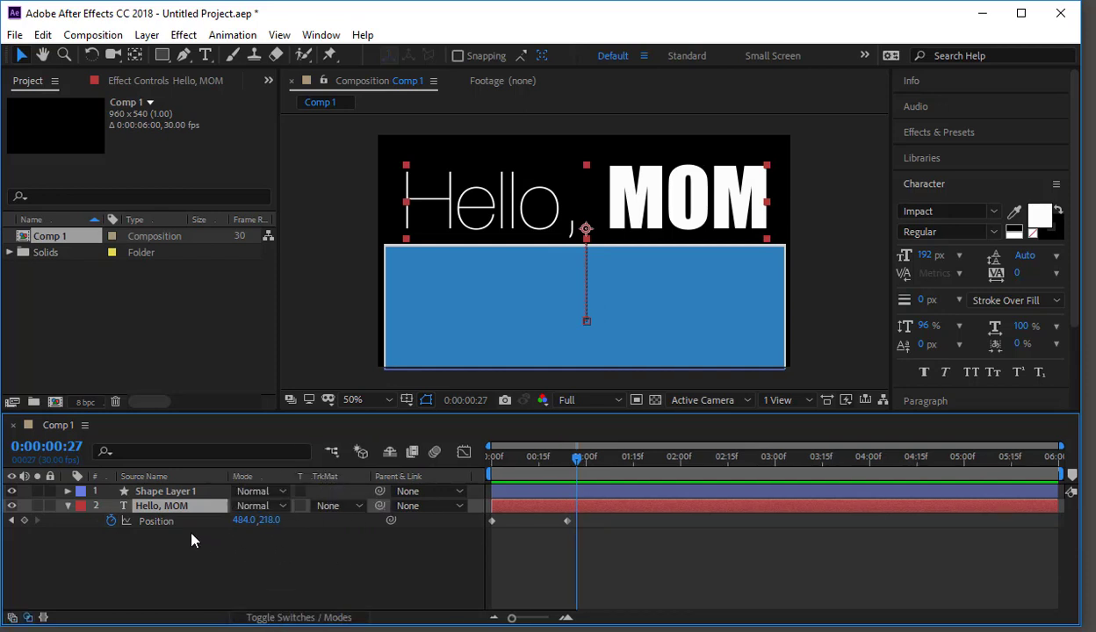
{"action": "left_click", "coordinate": [331, 508]}
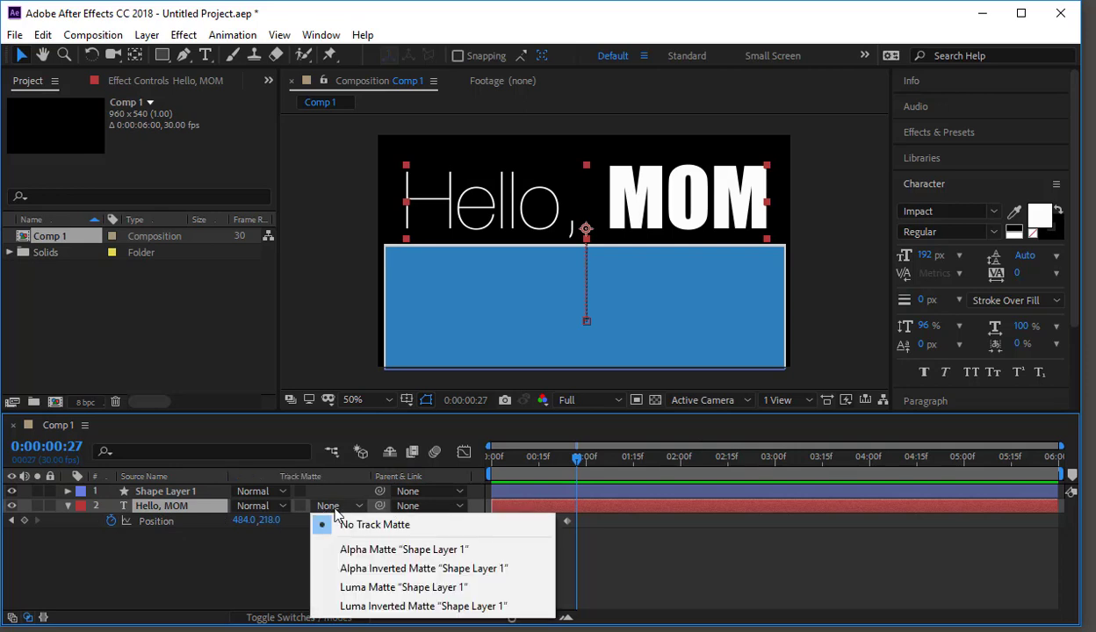
{"action": "left_click", "coordinate": [373, 568]}
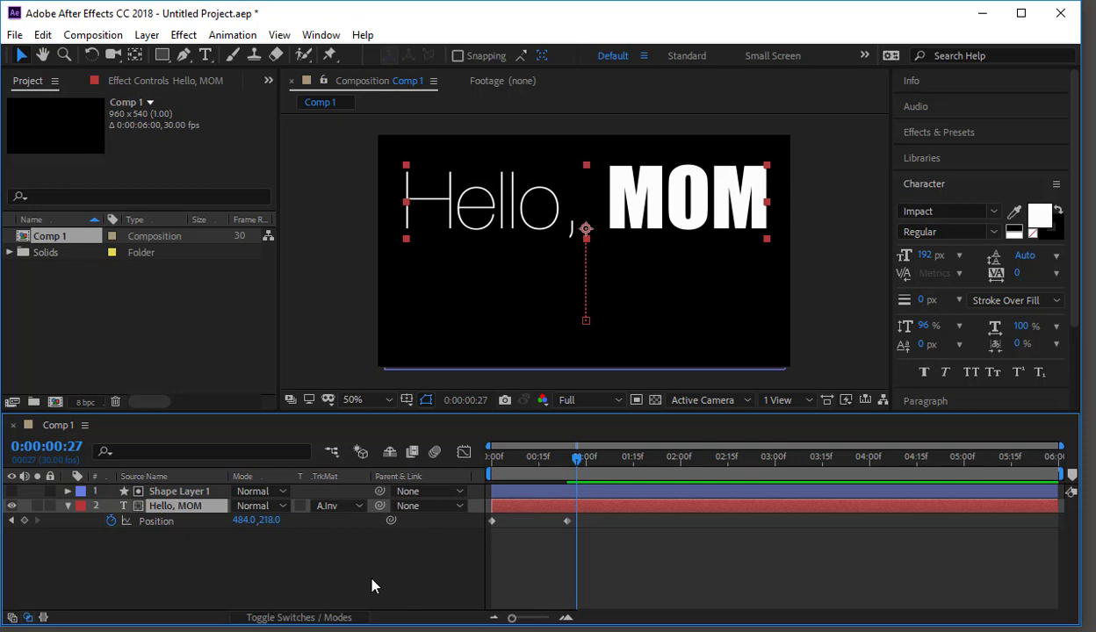
{"action": "left_click", "coordinate": [372, 587]}
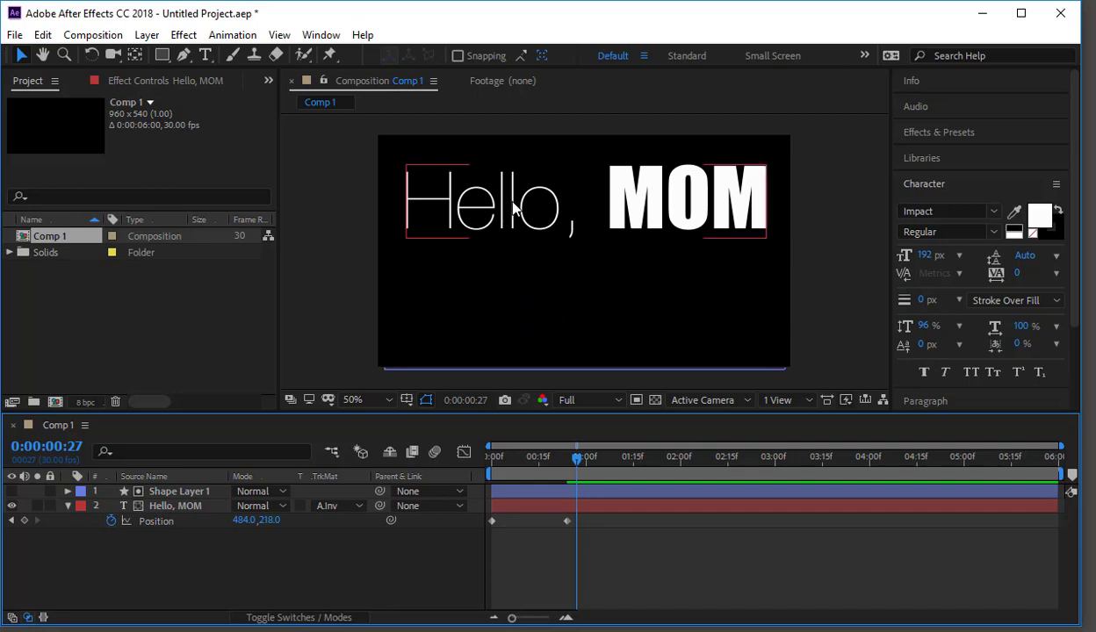
{"action": "left_click", "coordinate": [488, 464]}
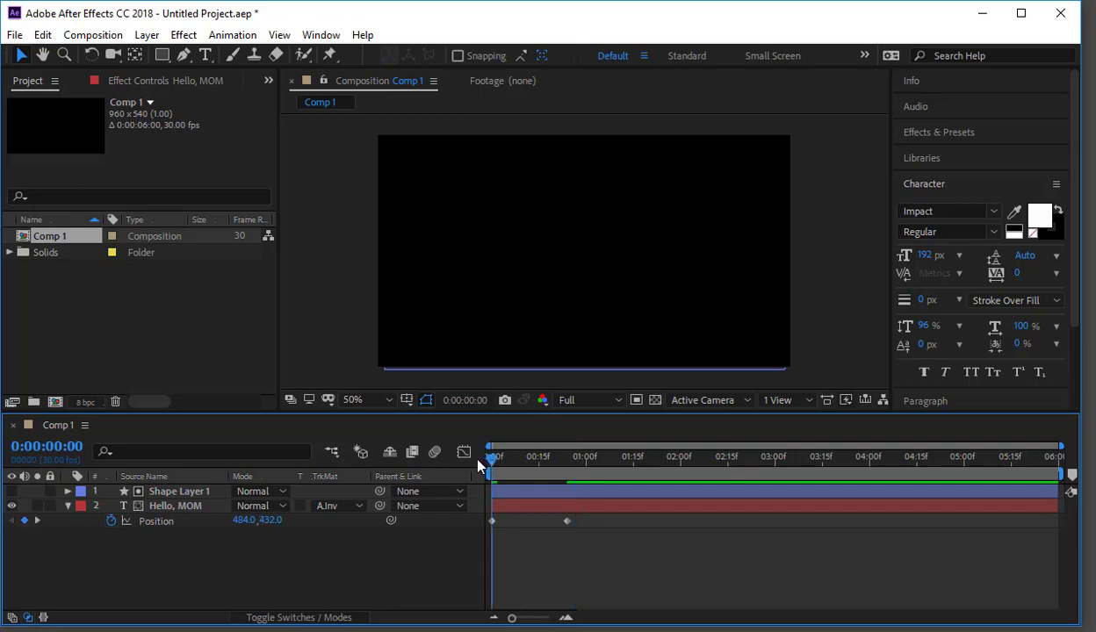
{"action": "left_click_drag", "start_coordinate": [486, 464], "coordinate": [598, 479]}
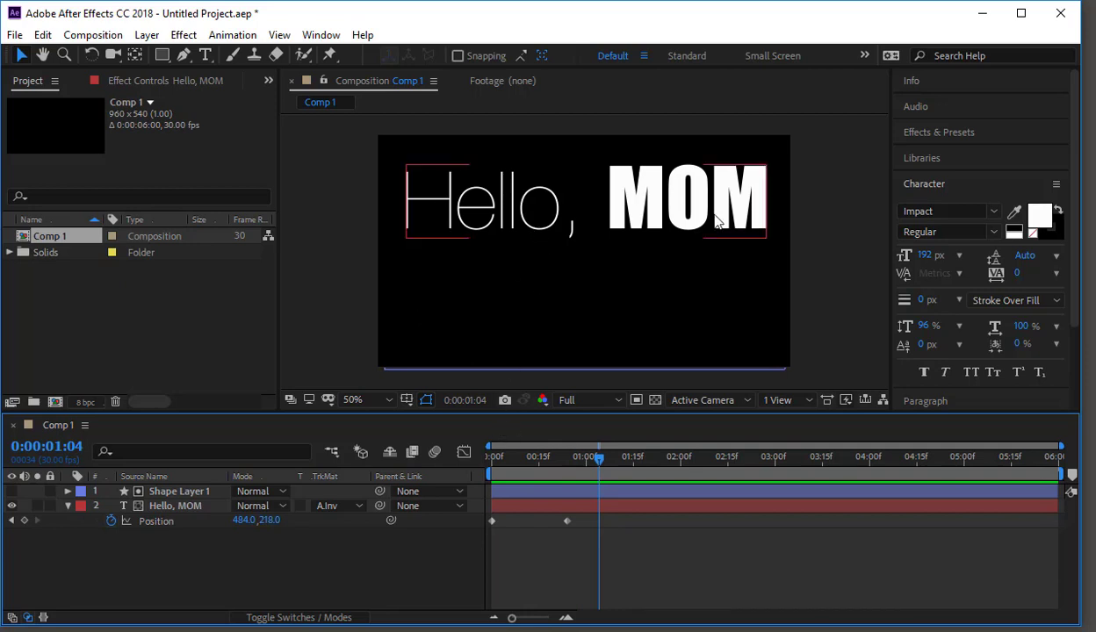
Delete Shape Layer 1 and the "Hello, MOM" text layer to empty the composition.
{"action": "left_click", "coordinate": [195, 493]}
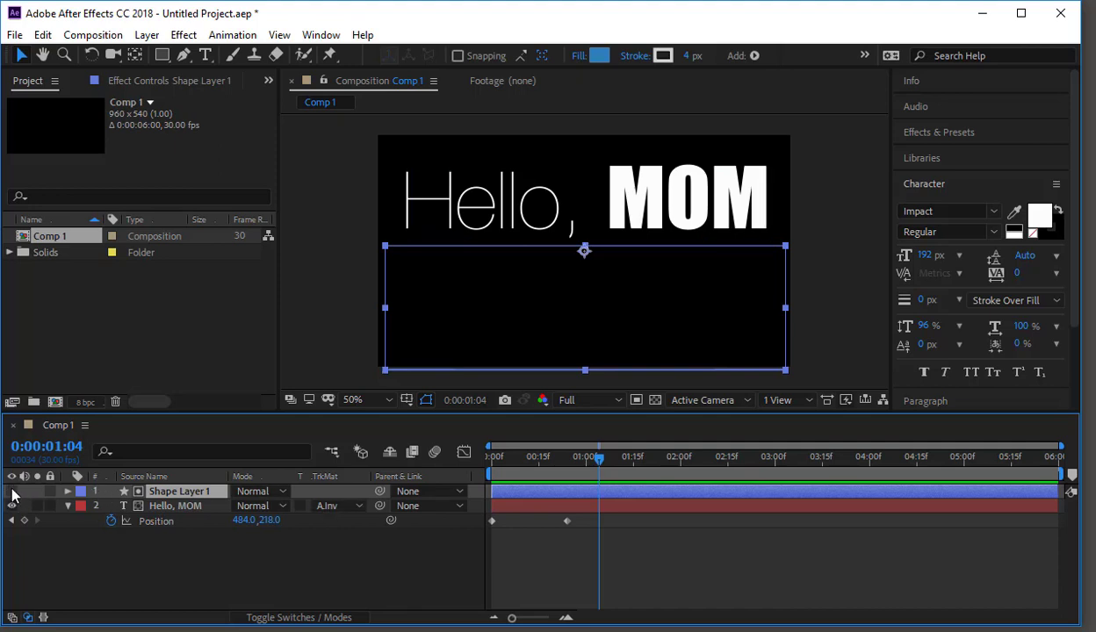
{"action": "left_click", "coordinate": [12, 492]}
{"action": "left_click", "coordinate": [12, 491]}
{"action": "key", "text": "Delete"}
{"action": "left_click", "coordinate": [186, 488]}
{"action": "key", "text": "Delete"}
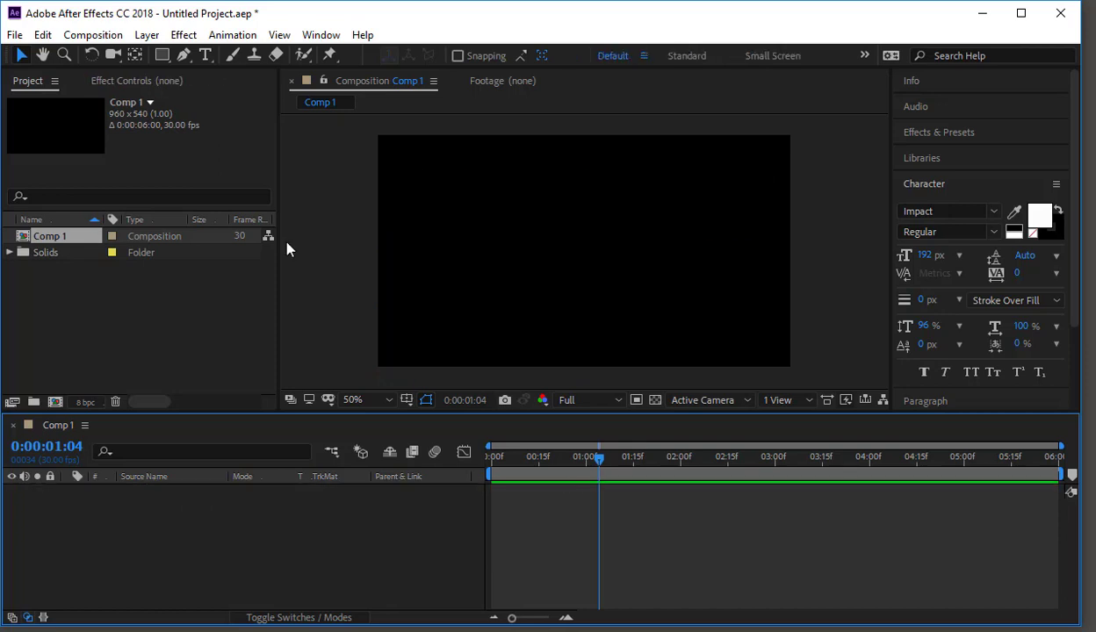
Create a text layer reading "S" and move it to about the centre of the composition.
{"action": "left_click", "coordinate": [185, 56]}
{"action": "left_click", "coordinate": [163, 55]}
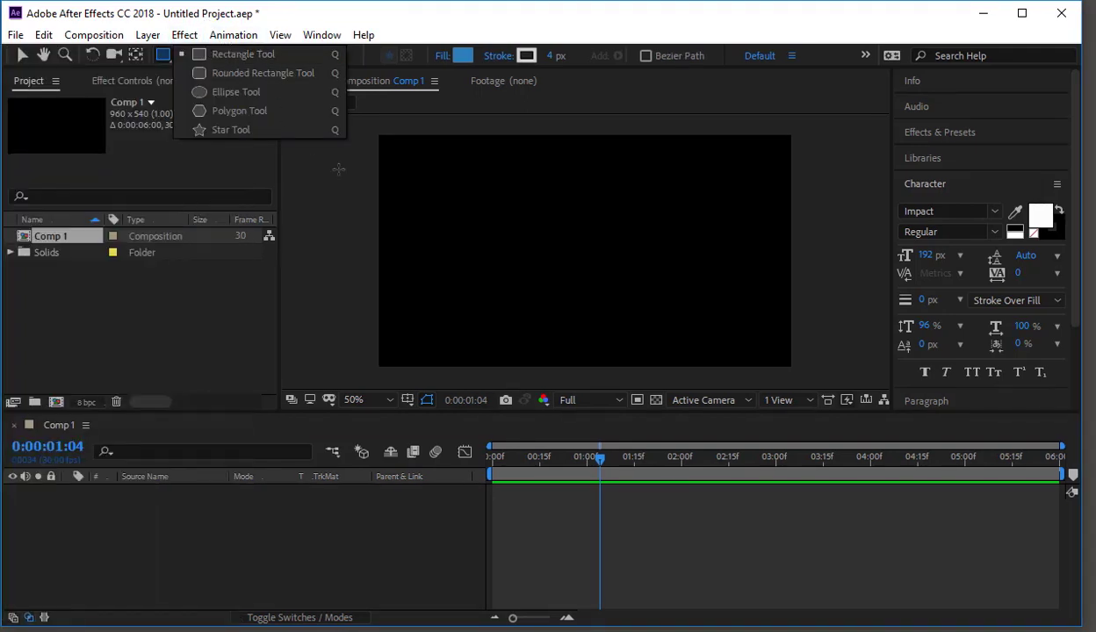
{"action": "left_click", "coordinate": [325, 253]}
{"action": "key", "text": "Delete"}
{"action": "left_click", "coordinate": [207, 54]}
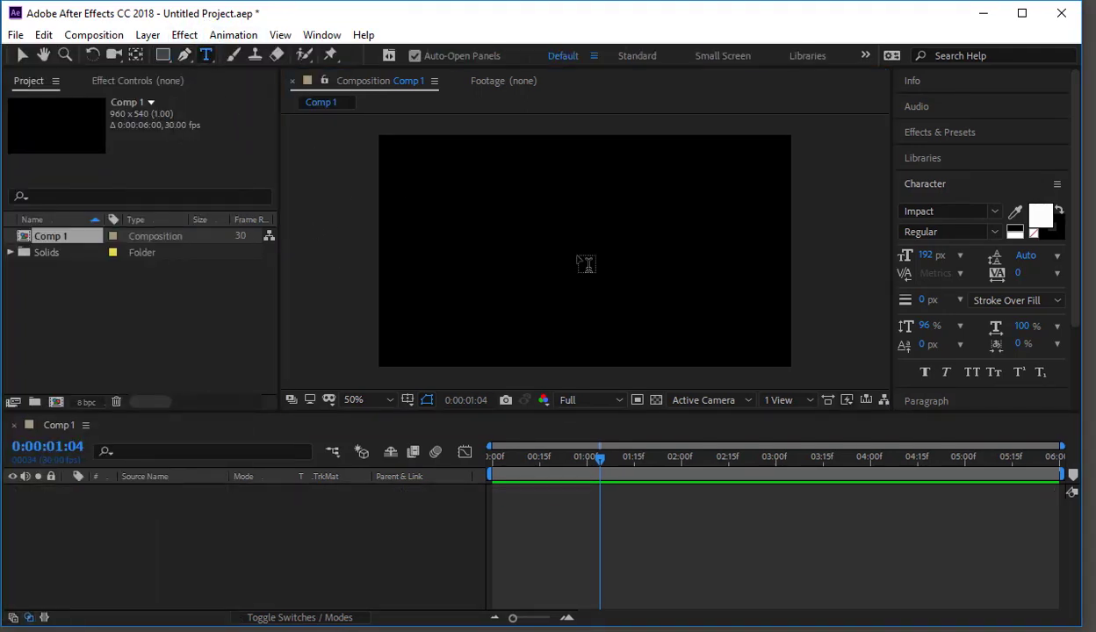
{"action": "left_click", "coordinate": [554, 254]}
{"action": "type", "text": "S"}
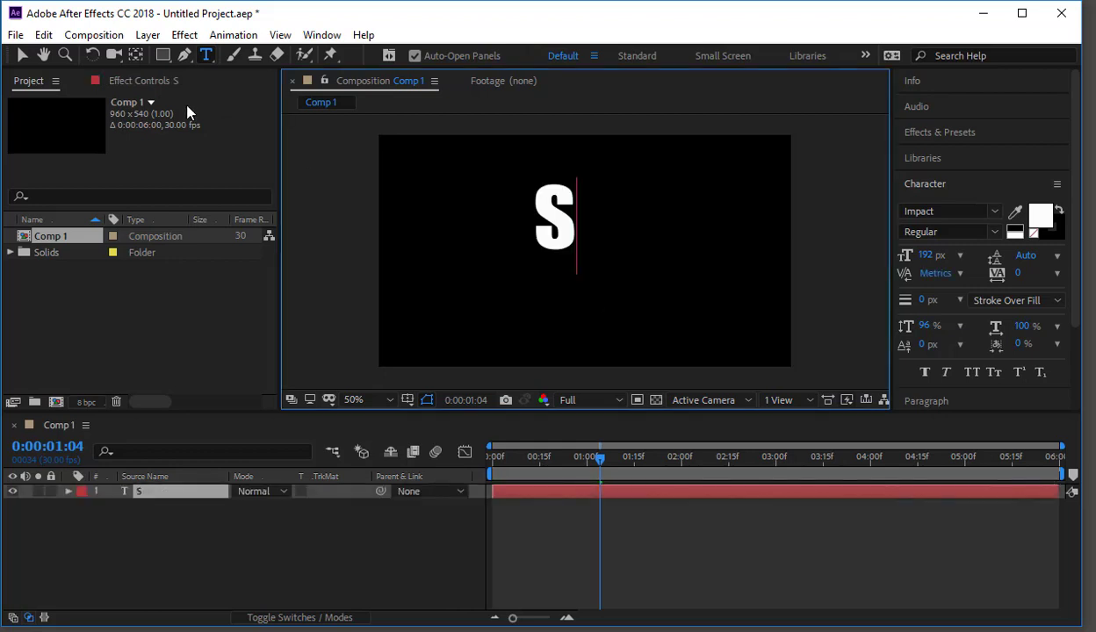
{"action": "left_click", "coordinate": [23, 55]}
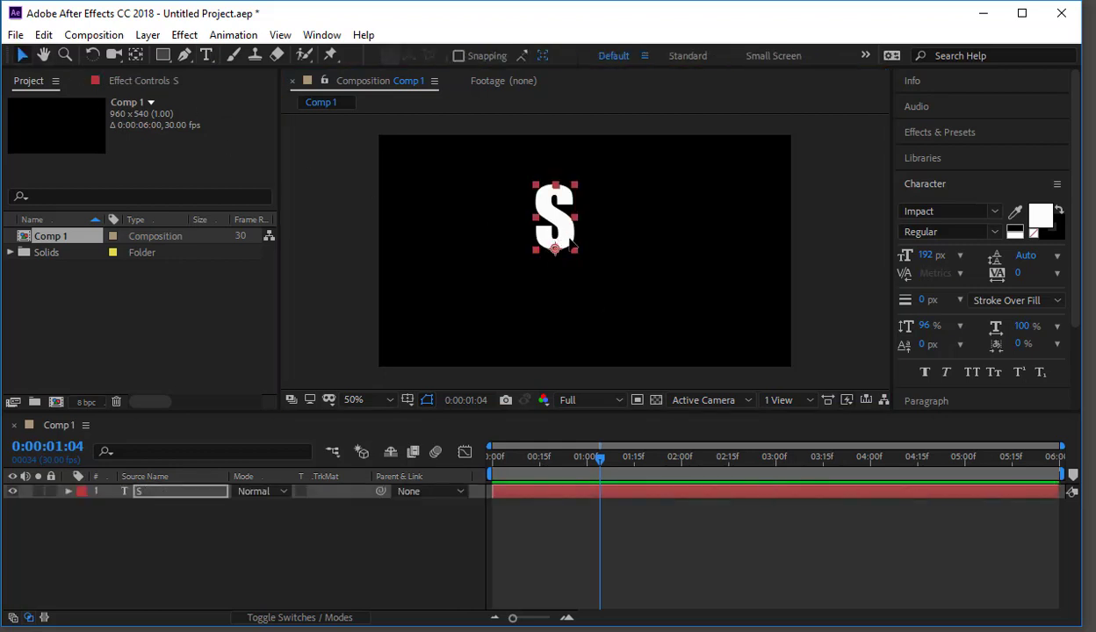
{"action": "left_click_drag", "start_coordinate": [559, 239], "coordinate": [585, 262]}
Change the font of the "S" to Intrepid and deselect the text layer.
{"action": "left_click", "coordinate": [971, 211]}
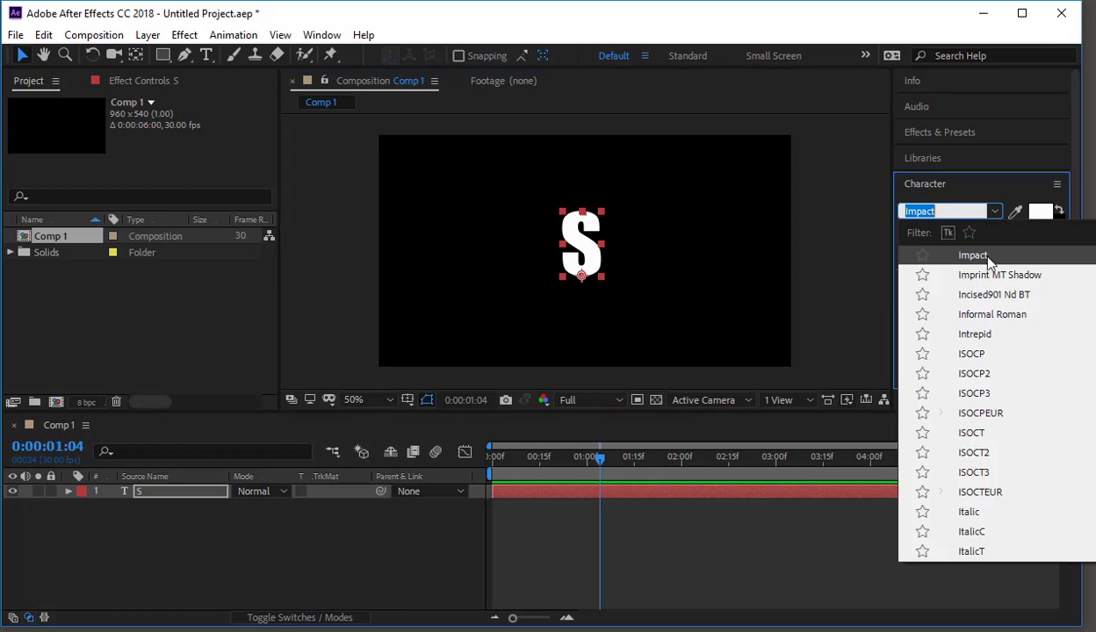
{"action": "left_click", "coordinate": [974, 335]}
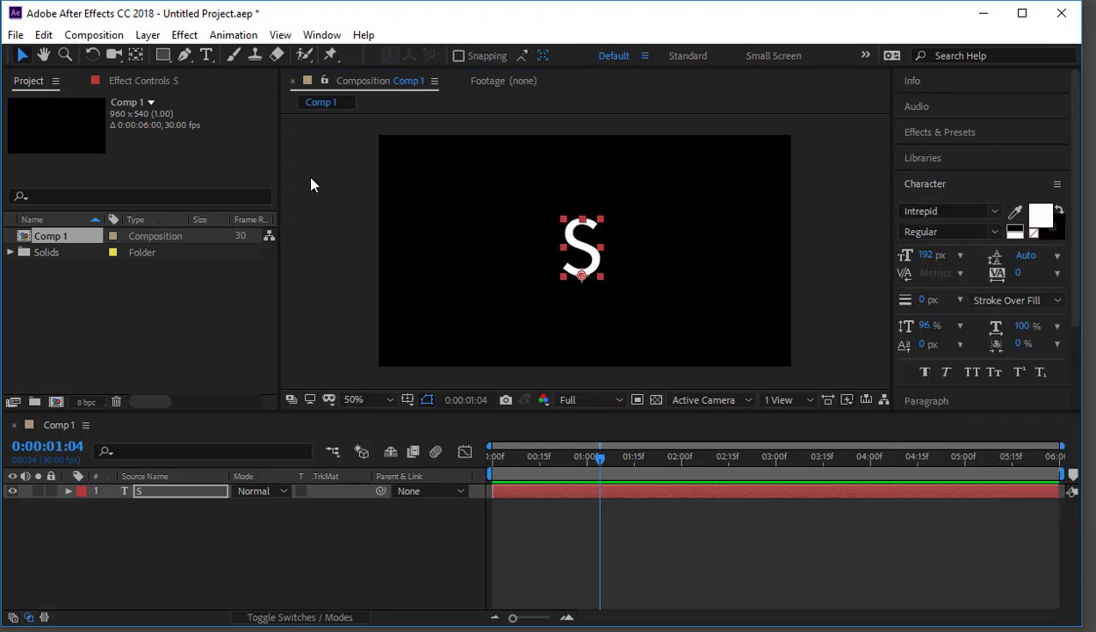
{"action": "scroll", "coordinate": [583, 259], "scroll_direction": "up", "scroll_amount": 2}
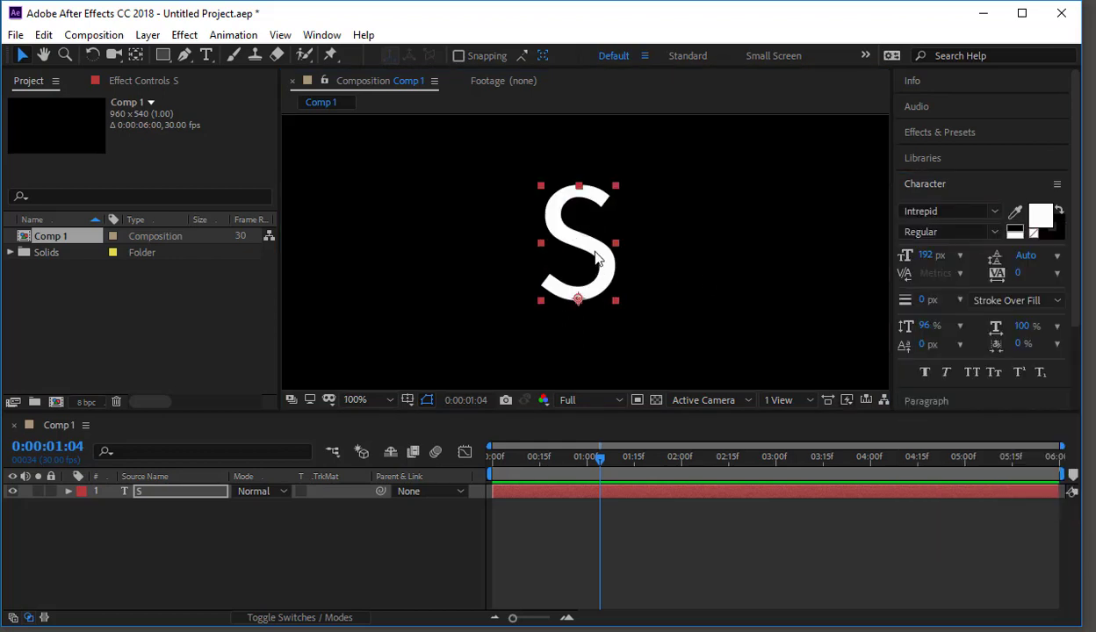
{"action": "left_click", "coordinate": [658, 249]}
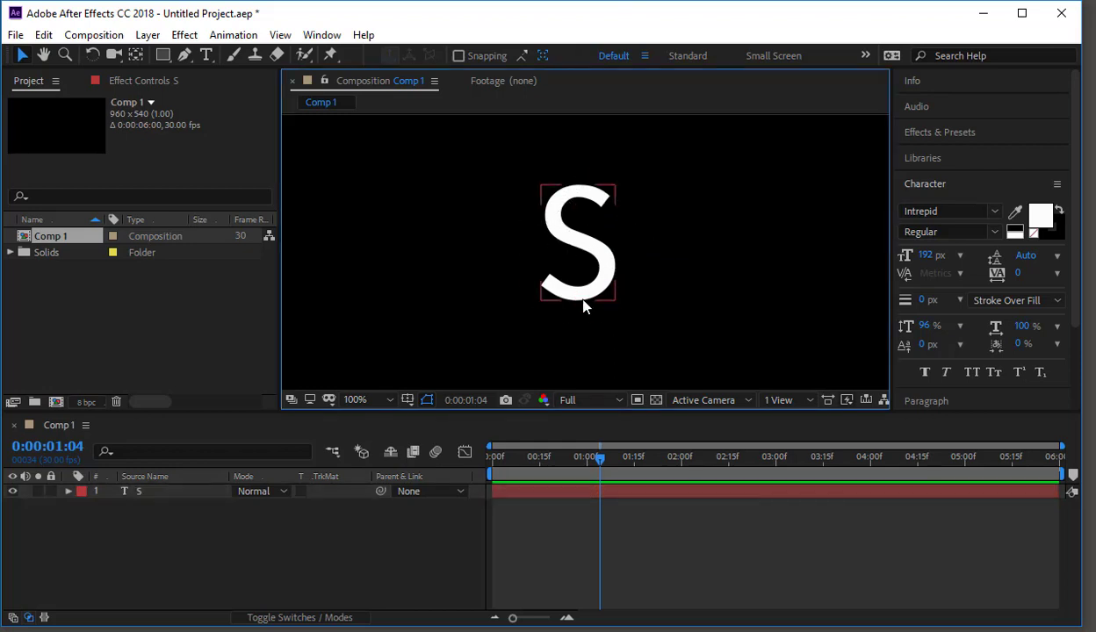
{"action": "left_click", "coordinate": [163, 549]}
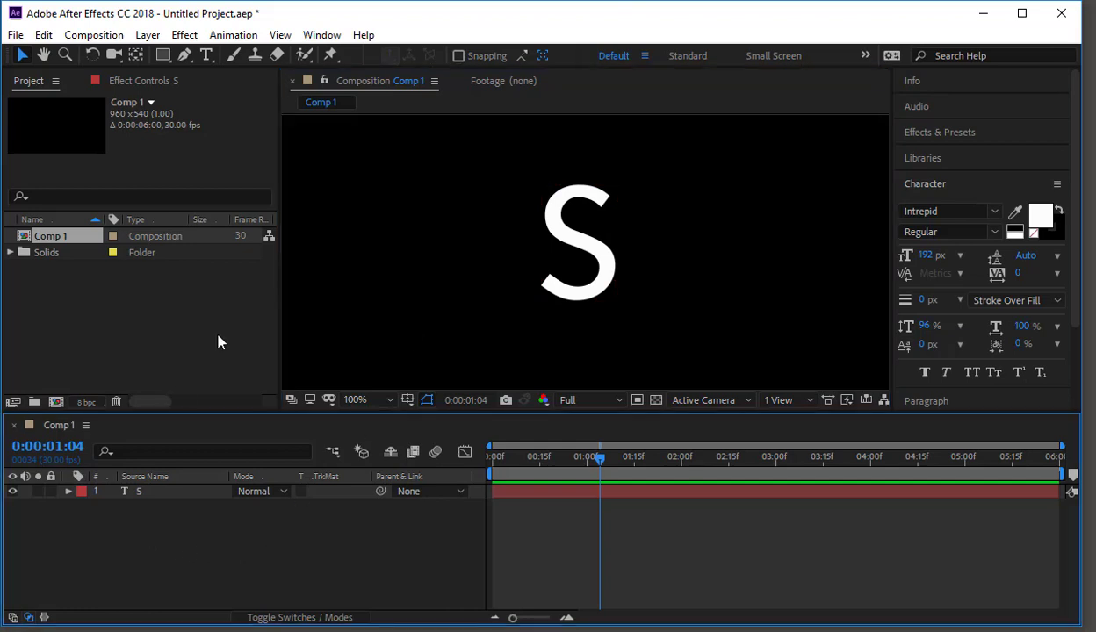
Draw an open curved path with the Pen tool on a new shape layer, following the "S" from its upper end to its lower end.
{"action": "left_click", "coordinate": [184, 59]}
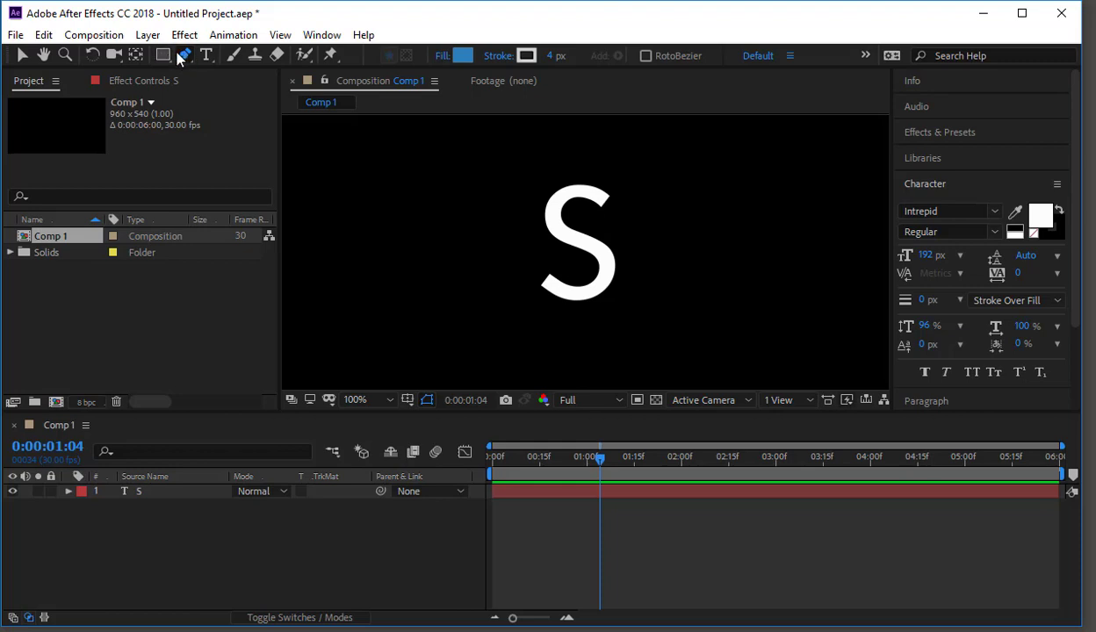
{"action": "left_click", "coordinate": [618, 209]}
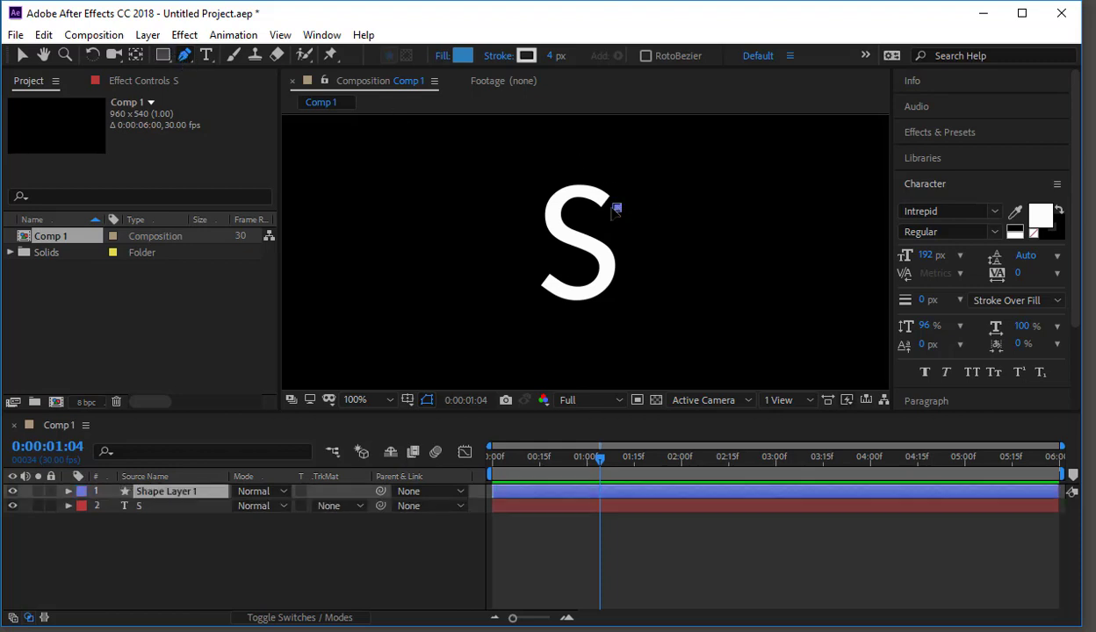
{"action": "left_click_drag", "start_coordinate": [562, 190], "coordinate": [538, 216]}
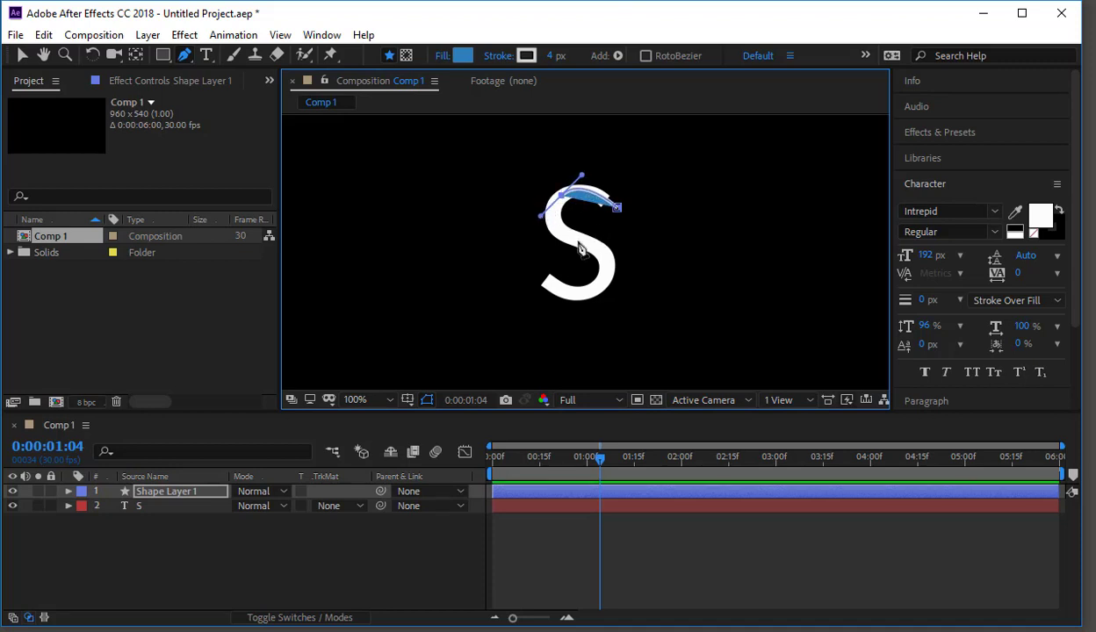
{"action": "left_click", "coordinate": [594, 246]}
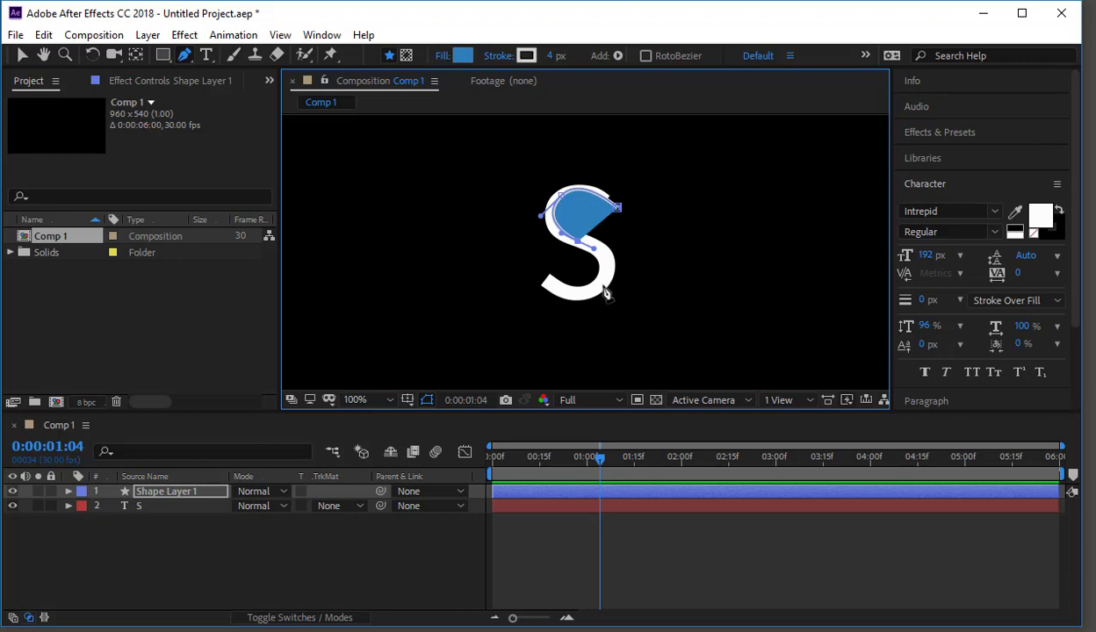
{"action": "left_click_drag", "start_coordinate": [604, 283], "coordinate": [522, 272]}
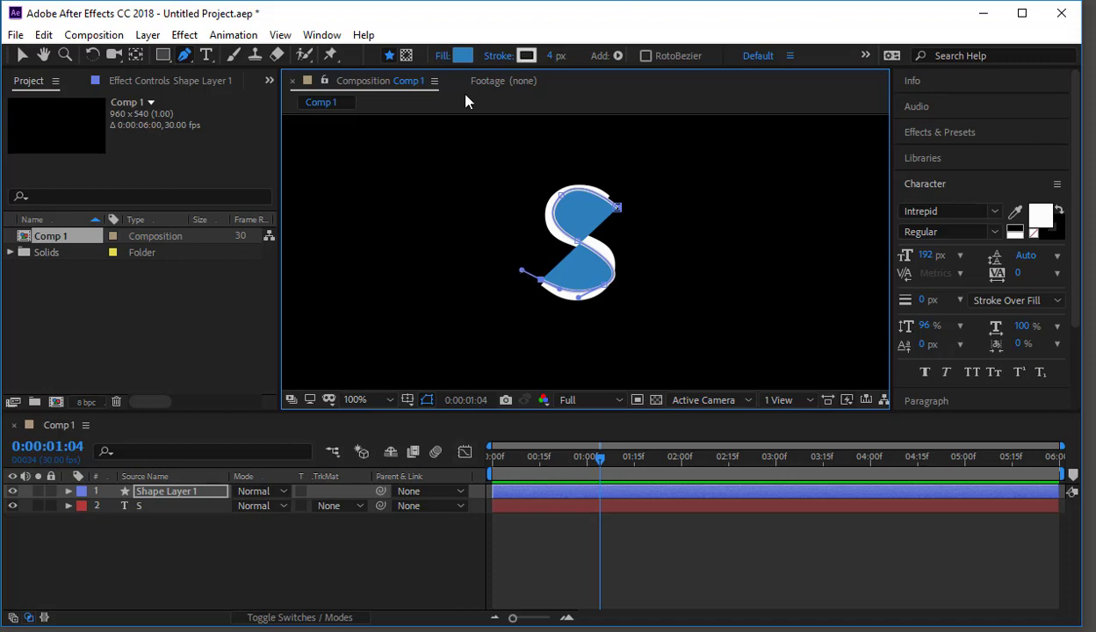
Set the fill of the S-shaped path to None.
{"action": "left_click", "coordinate": [440, 58]}
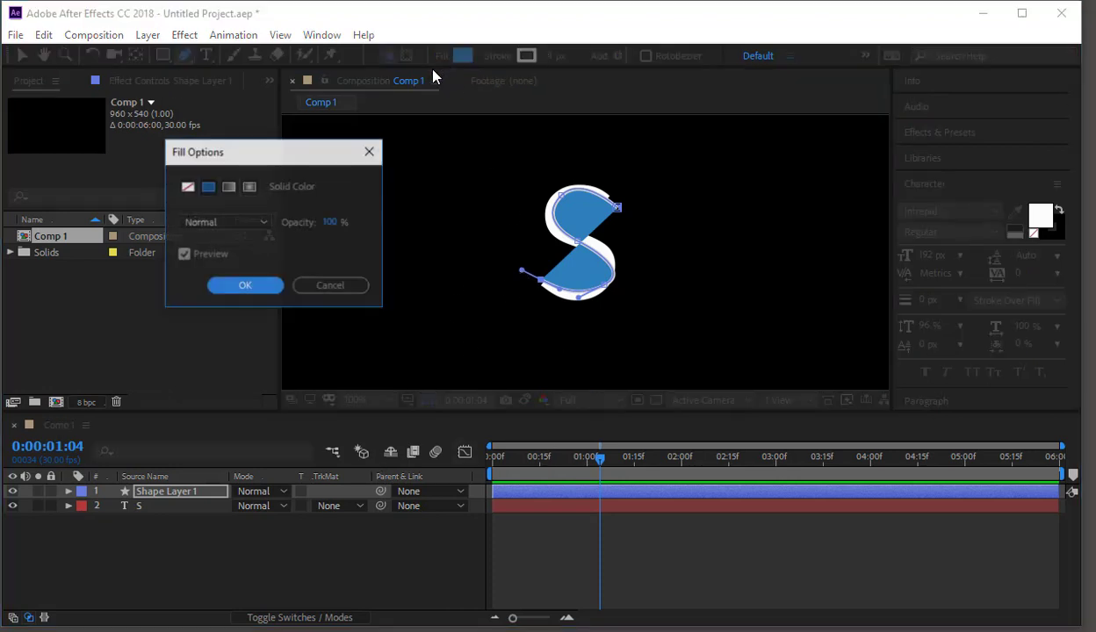
{"action": "left_click", "coordinate": [187, 186]}
{"action": "left_click", "coordinate": [245, 286]}
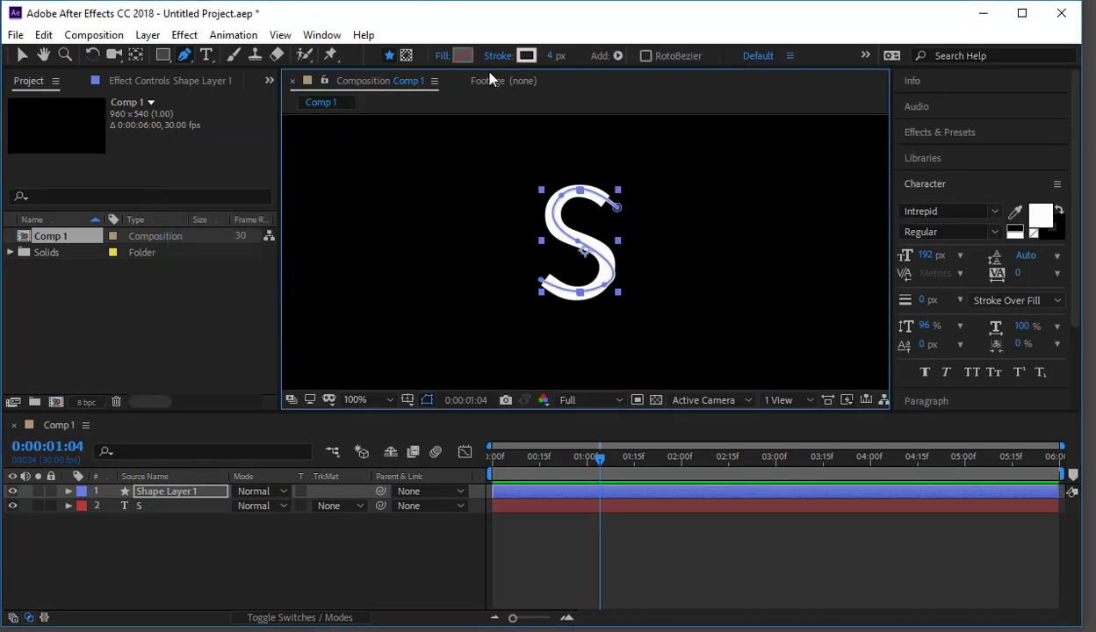
Set the S-shaped path's stroke to blue 262ED2 and its stroke width to 25 px.
{"action": "left_click", "coordinate": [525, 57]}
{"action": "left_click", "coordinate": [204, 92]}
{"action": "left_click", "coordinate": [166, 81]}
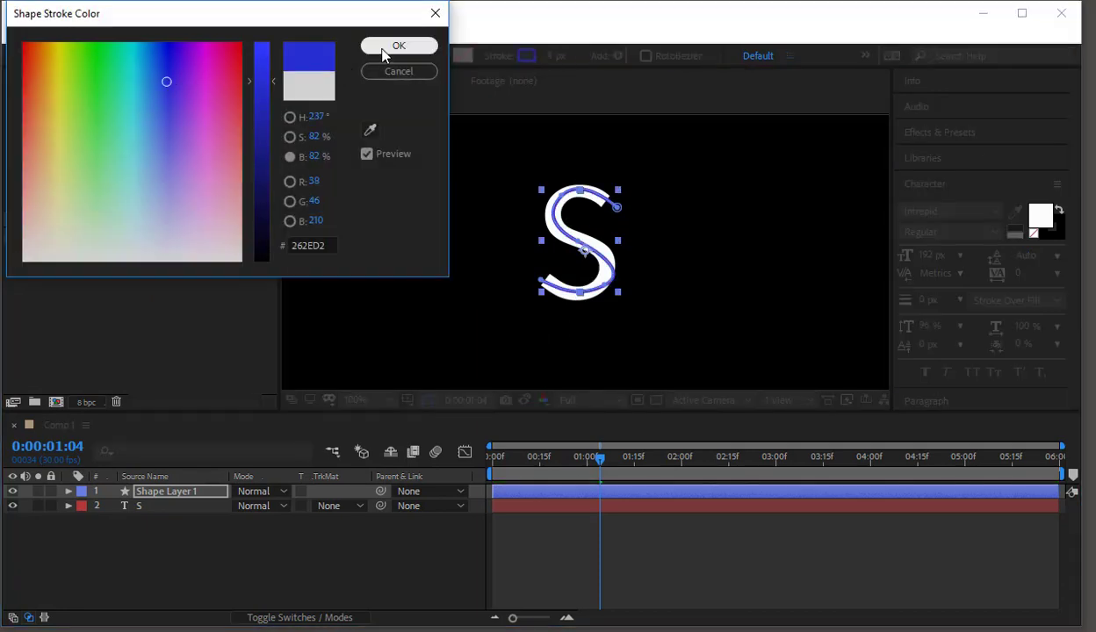
{"action": "left_click", "coordinate": [399, 45]}
{"action": "left_click_drag", "start_coordinate": [555, 57], "coordinate": [578, 58]}
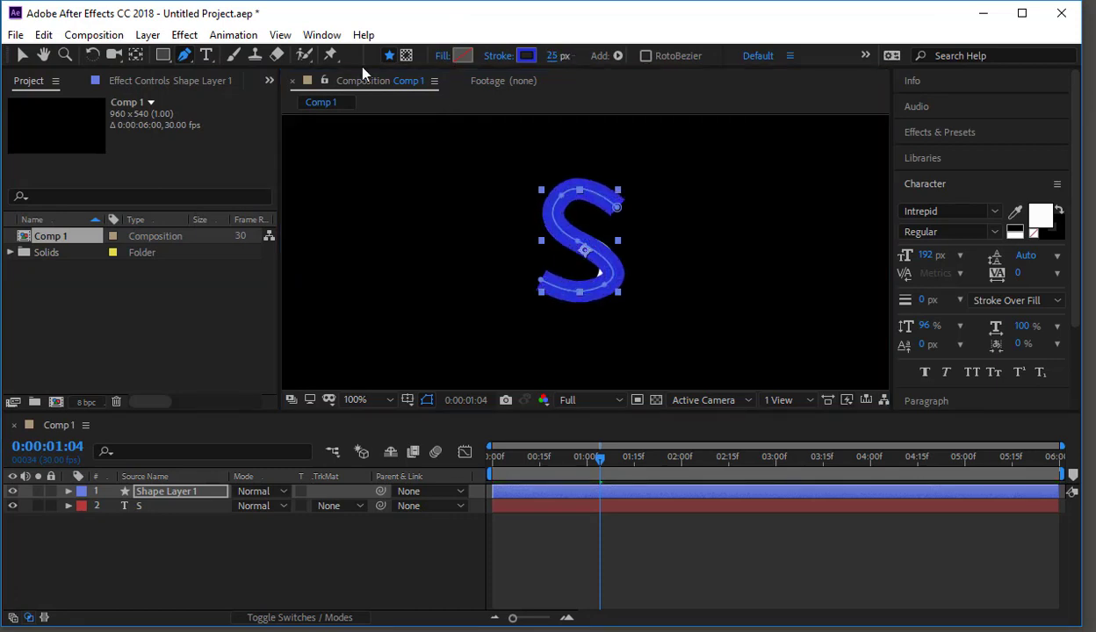
Adjust the path's middle and lower curve points so the stroke covers the whole "S", and deselect the shape layer.
{"action": "left_click", "coordinate": [22, 54]}
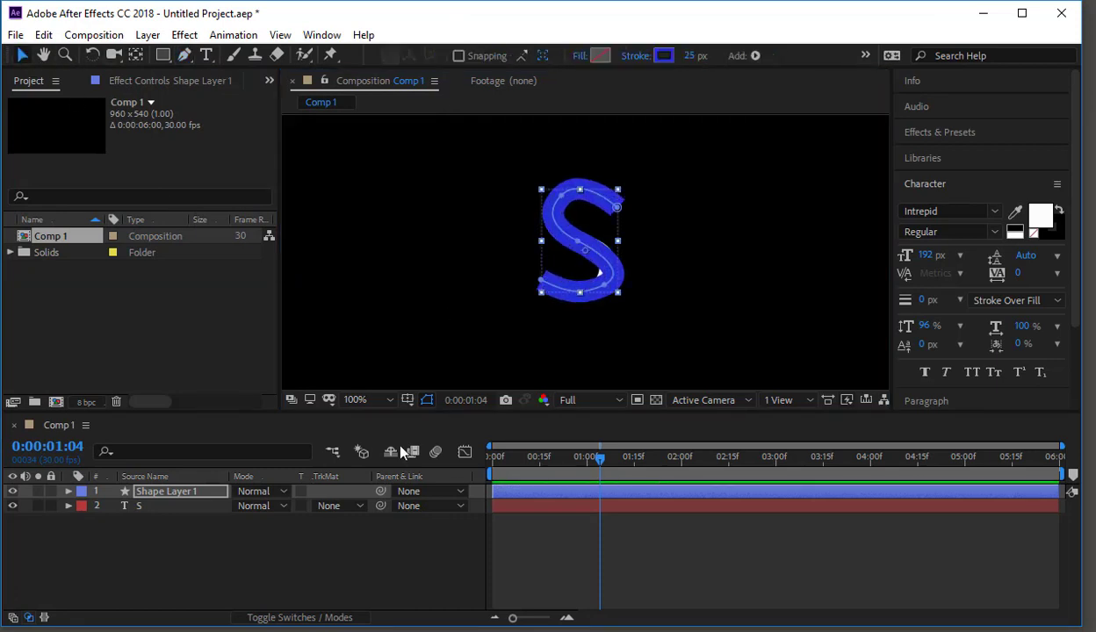
{"action": "left_click", "coordinate": [578, 242]}
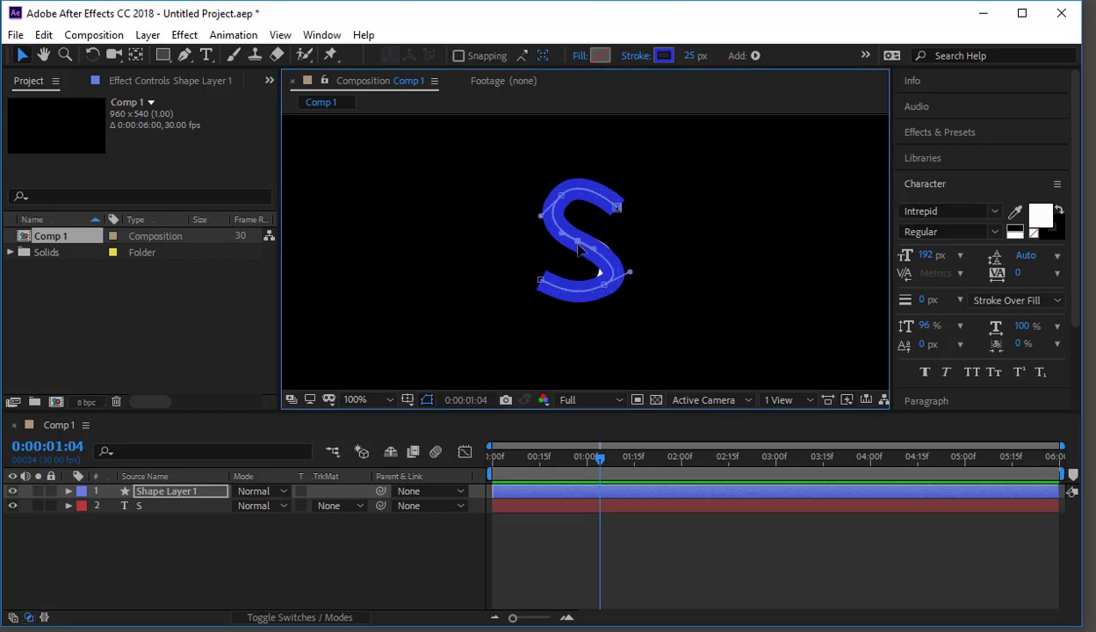
{"action": "left_click_drag", "start_coordinate": [582, 250], "coordinate": [559, 244]}
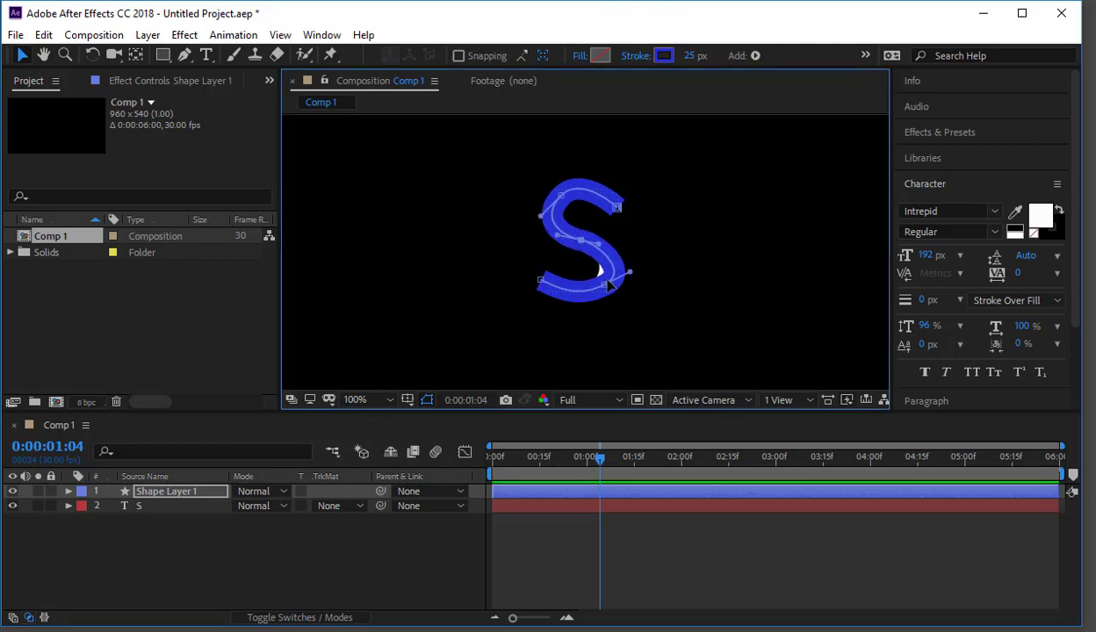
{"action": "left_click_drag", "start_coordinate": [612, 286], "coordinate": [607, 287]}
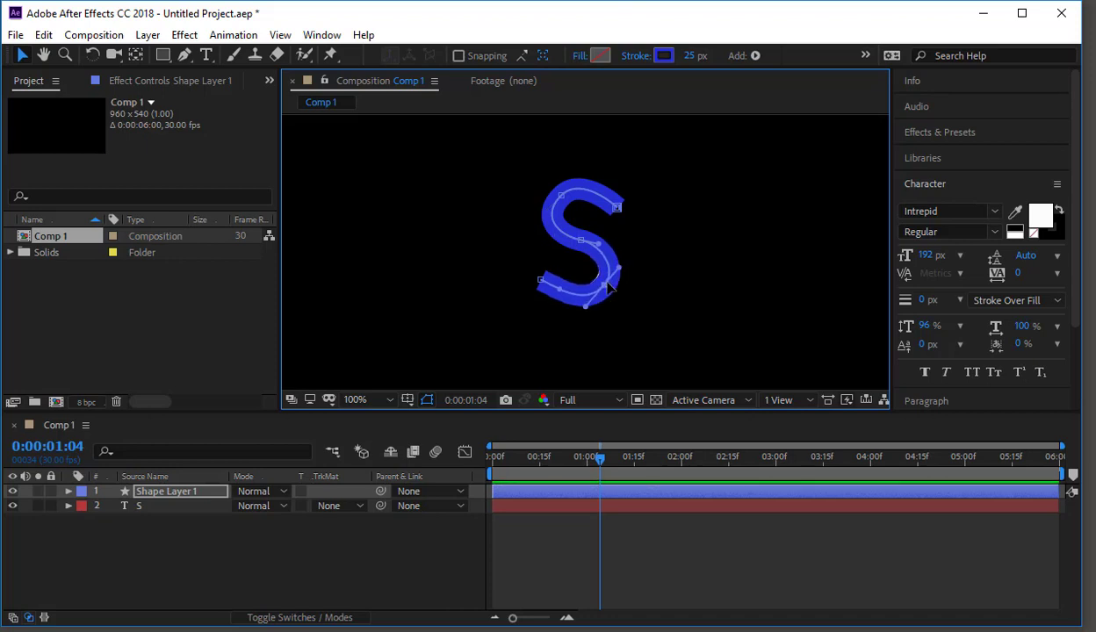
{"action": "left_click", "coordinate": [663, 527]}
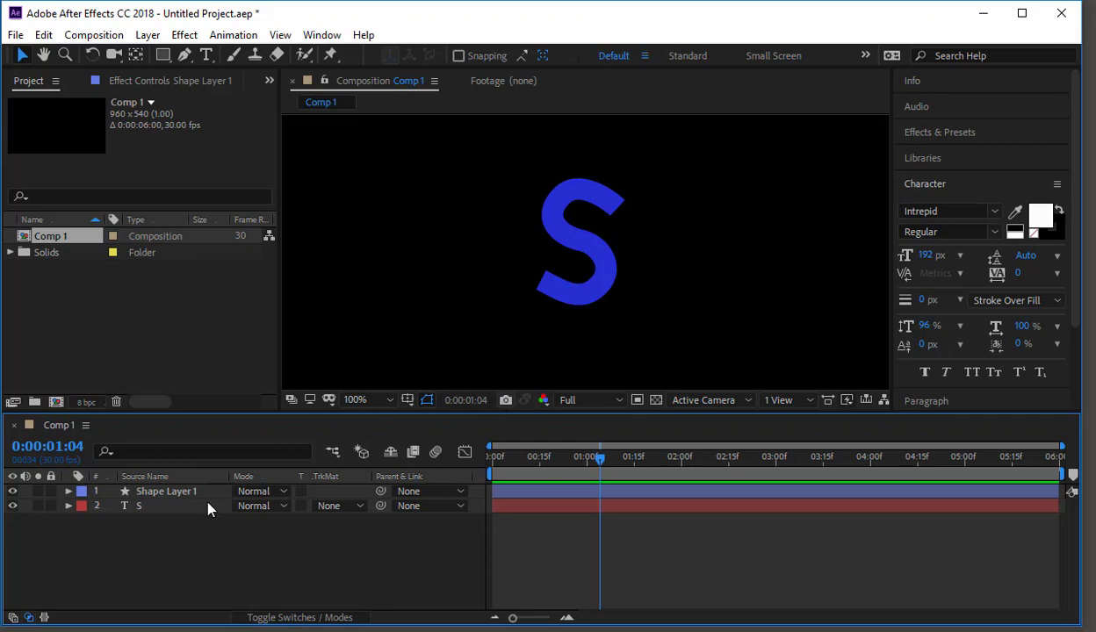
Add Trim Paths to the contents of Shape Layer 1 and expand its properties.
{"action": "left_click", "coordinate": [148, 509]}
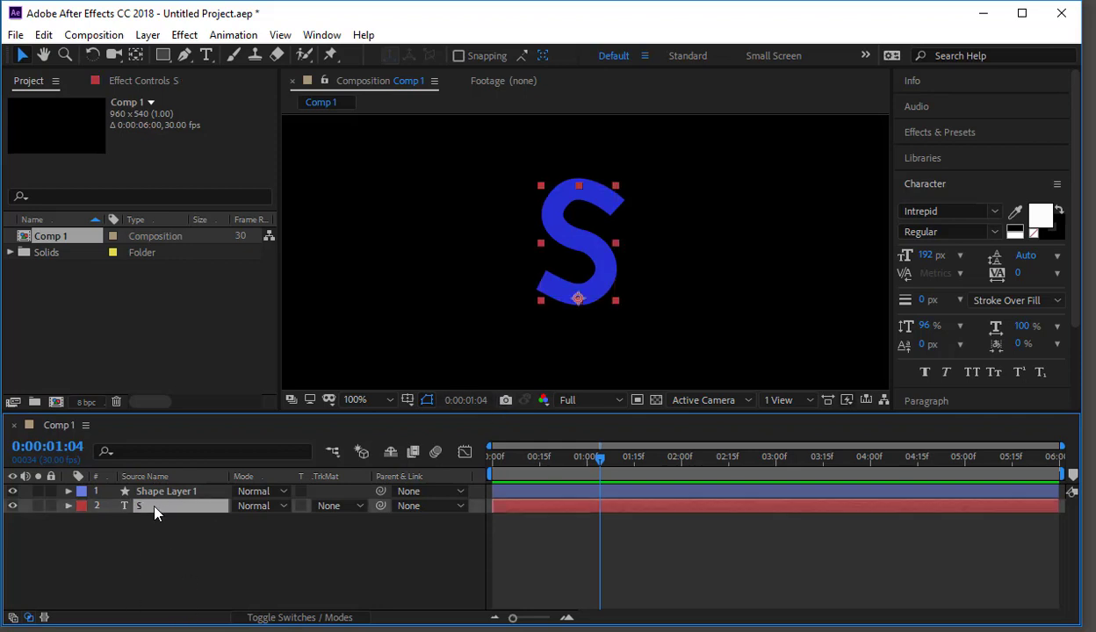
{"action": "left_click", "coordinate": [166, 492]}
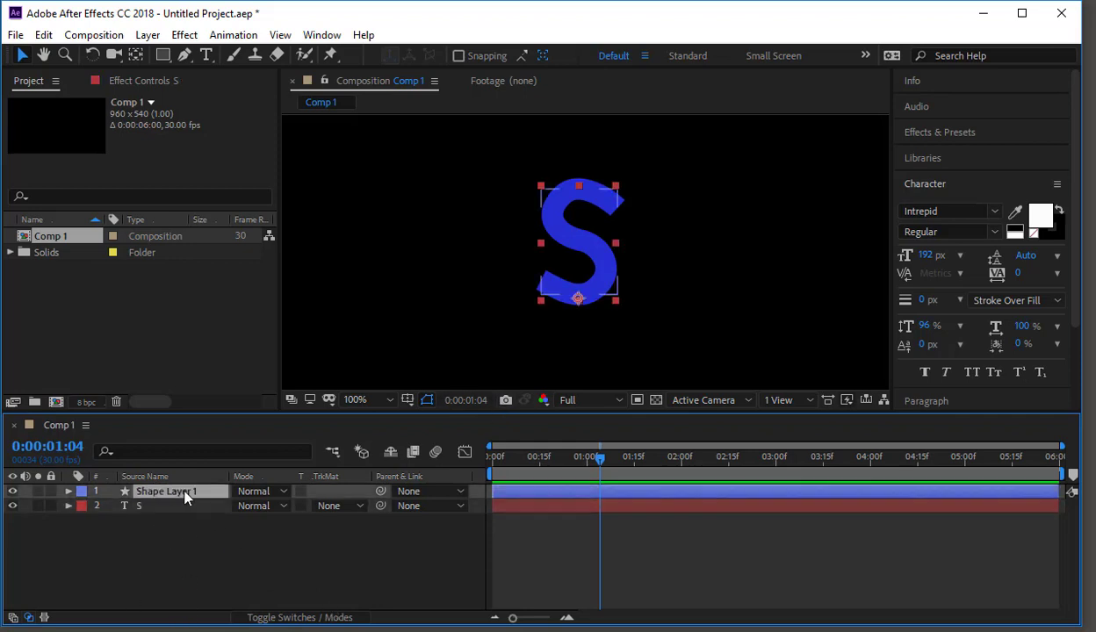
{"action": "left_click", "coordinate": [68, 492]}
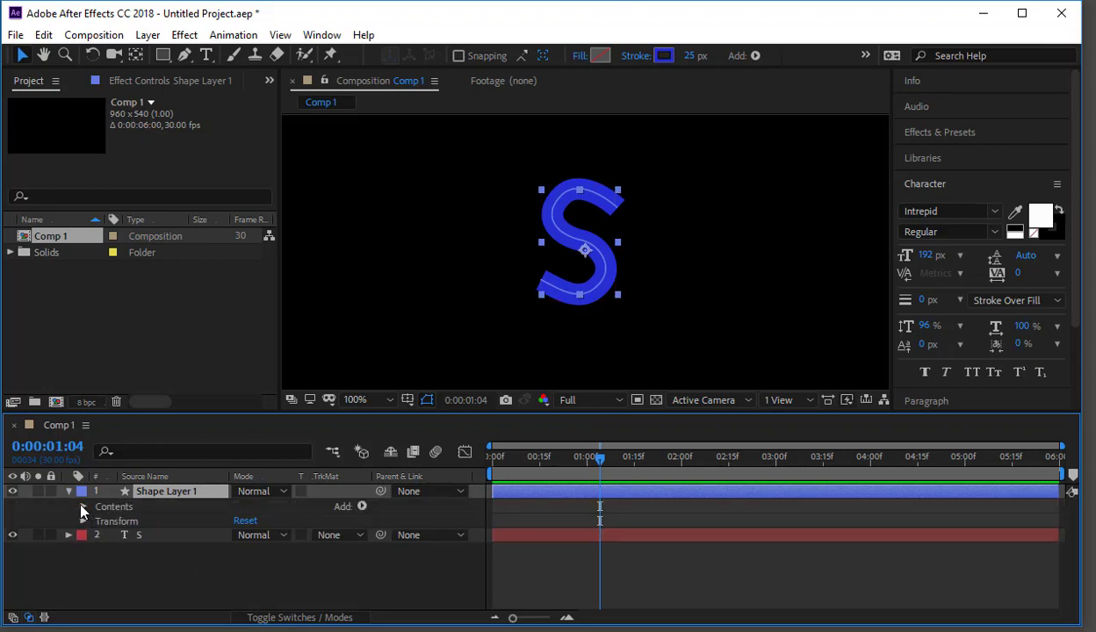
{"action": "left_click", "coordinate": [83, 508]}
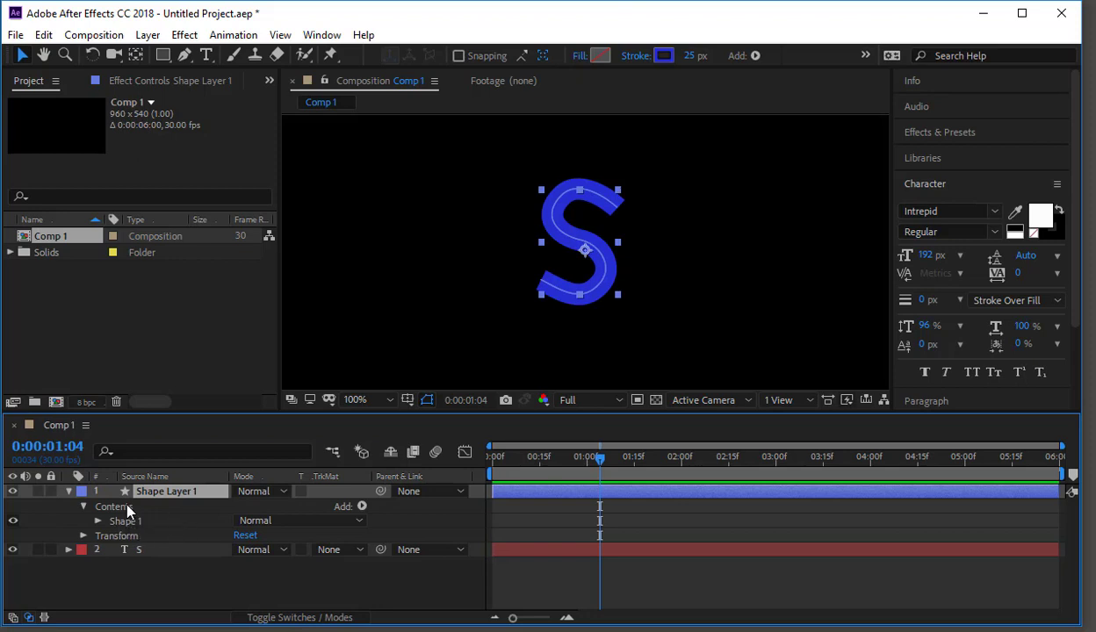
{"action": "left_click", "coordinate": [361, 507]}
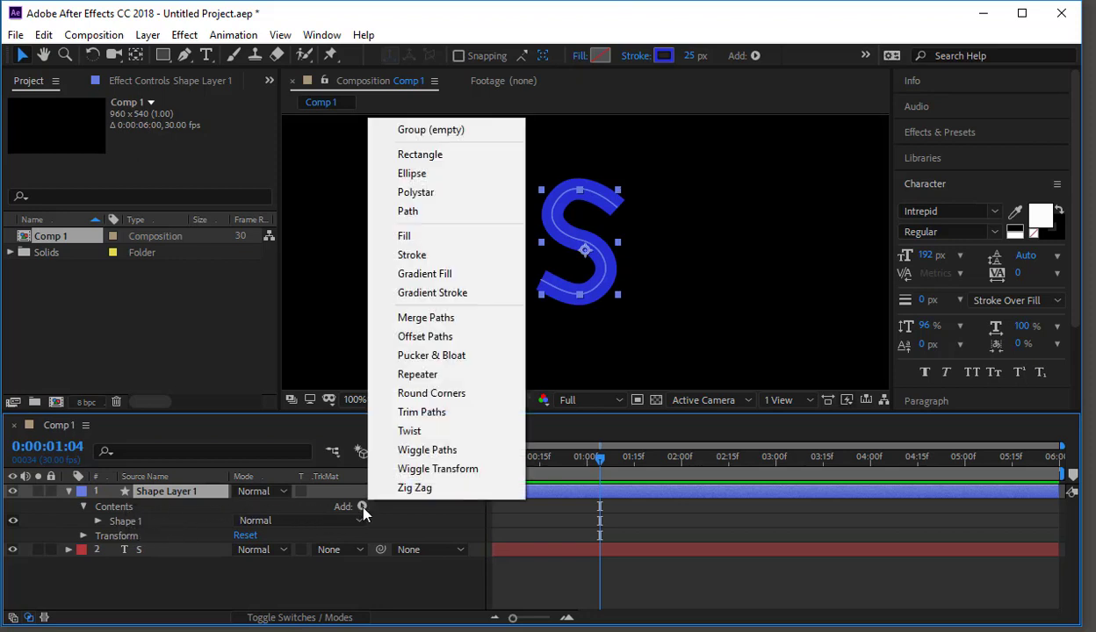
{"action": "left_click", "coordinate": [421, 412]}
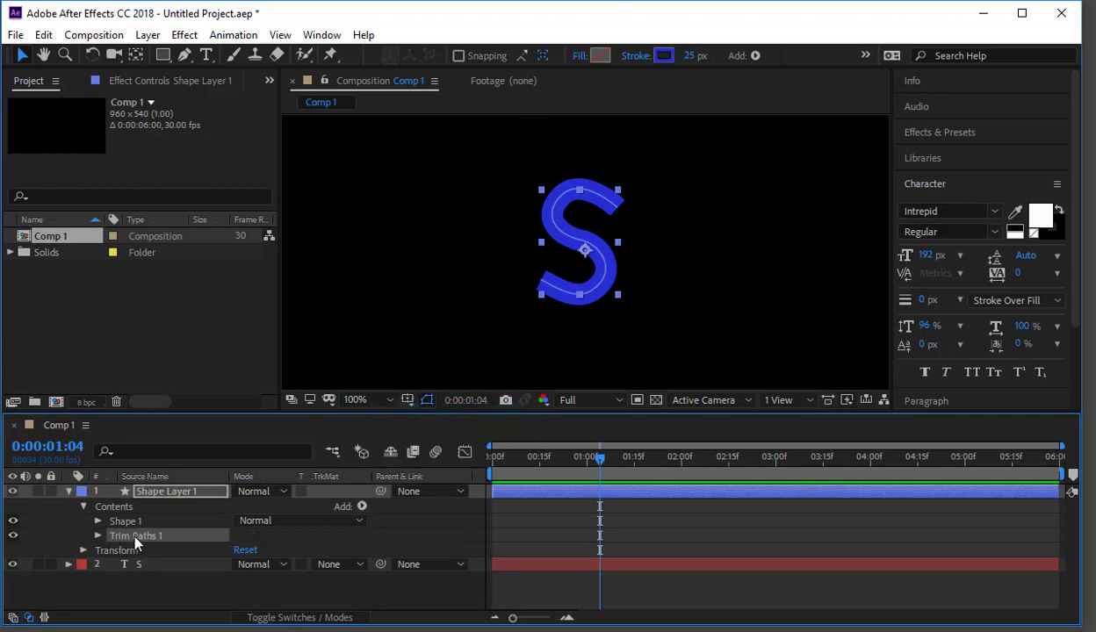
{"action": "left_click", "coordinate": [99, 536]}
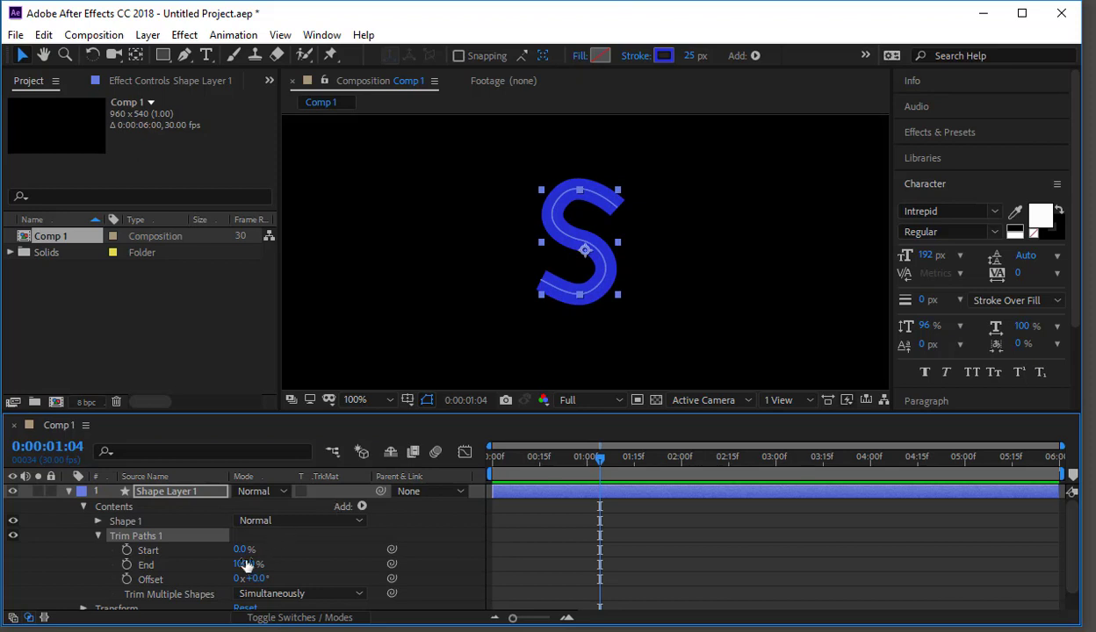
Keyframe the Trim Paths End from 0% at 0:00:00:00 to 100% at 0:00:00:17 and scrub back to the start.
{"action": "mouse_move", "coordinate": [235, 565]}
{"action": "left_mouse_down"}
{"action": "mouse_move", "coordinate": [212, 571]}
{"action": "mouse_move", "coordinate": [158, 535]}
{"action": "mouse_move", "coordinate": [114, 544]}
{"action": "mouse_move", "coordinate": [96, 532]}
{"action": "mouse_move", "coordinate": [188, 530]}
{"action": "mouse_move", "coordinate": [76, 547]}
{"action": "left_mouse_up"}
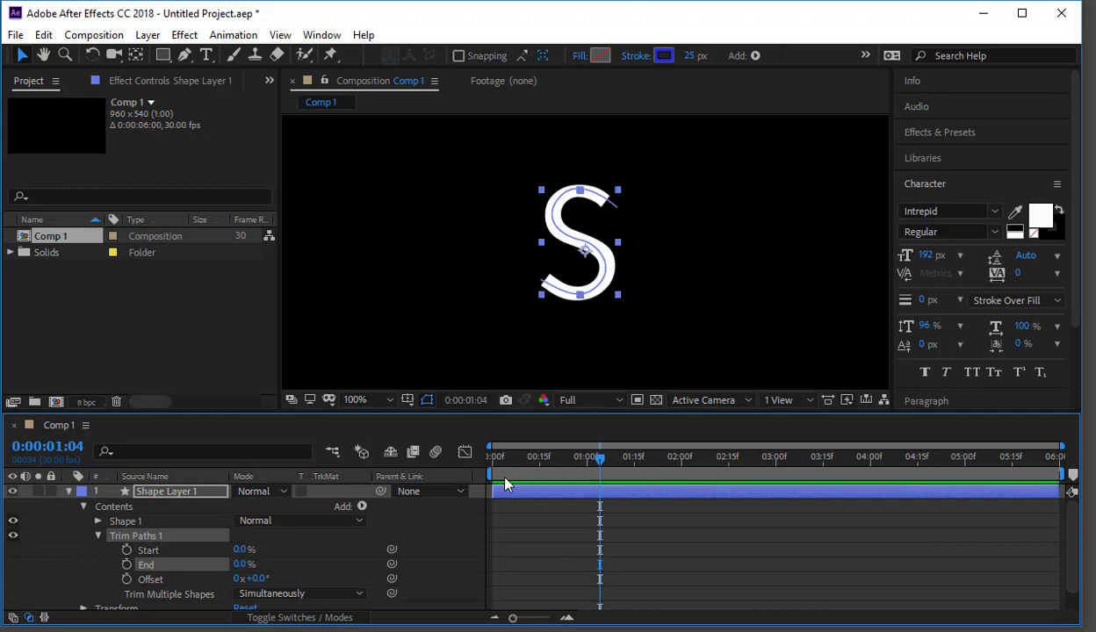
{"action": "left_click", "coordinate": [494, 455]}
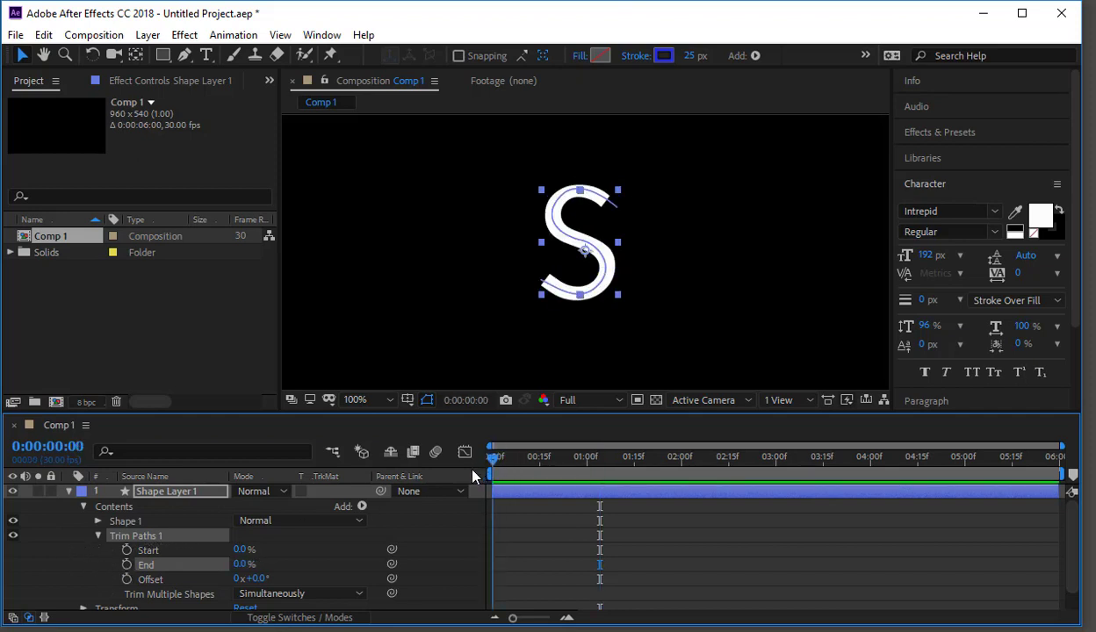
{"action": "left_click", "coordinate": [125, 565]}
{"action": "left_click_drag", "start_coordinate": [512, 472], "coordinate": [545, 461]}
{"action": "left_click_drag", "start_coordinate": [245, 568], "coordinate": [367, 564]}
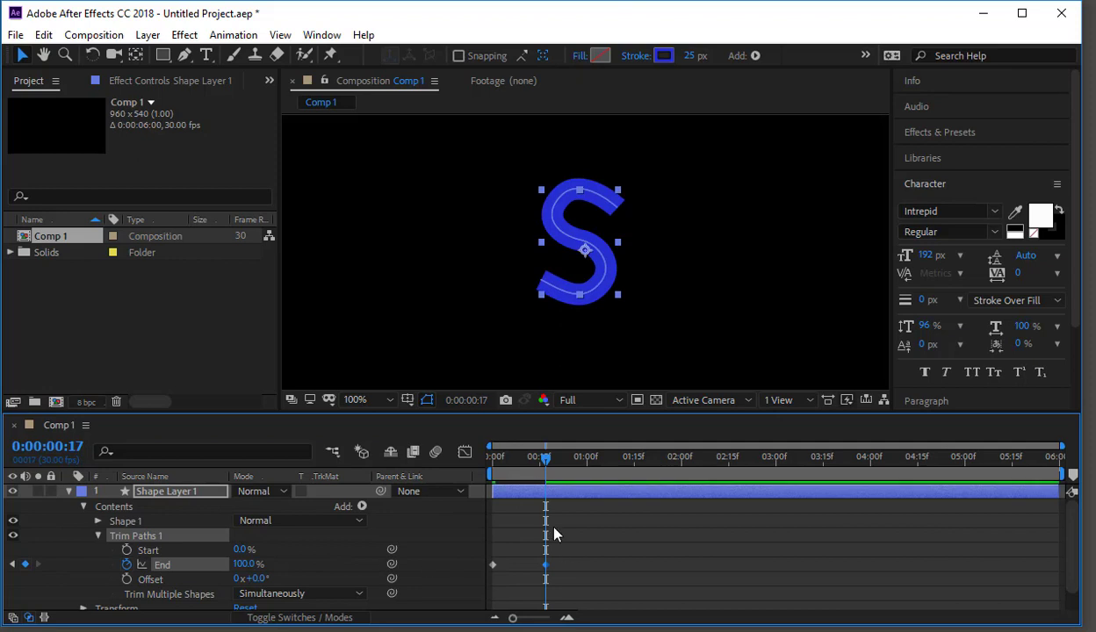
{"action": "mouse_move", "coordinate": [532, 459]}
{"action": "left_mouse_down"}
{"action": "mouse_move", "coordinate": [469, 456]}
{"action": "mouse_move", "coordinate": [543, 463]}
{"action": "mouse_move", "coordinate": [495, 465]}
{"action": "left_mouse_up"}
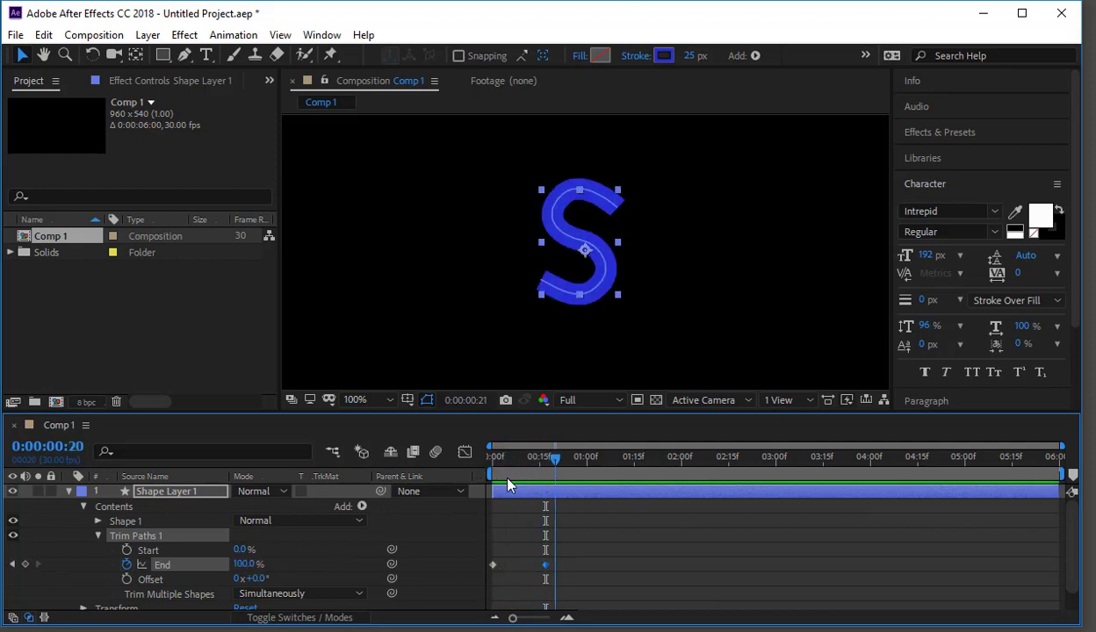
Set the "S" text layer's track matte to Alpha Matte "Shape Layer 1" and scrub through the reveal.
{"action": "left_click", "coordinate": [68, 492]}
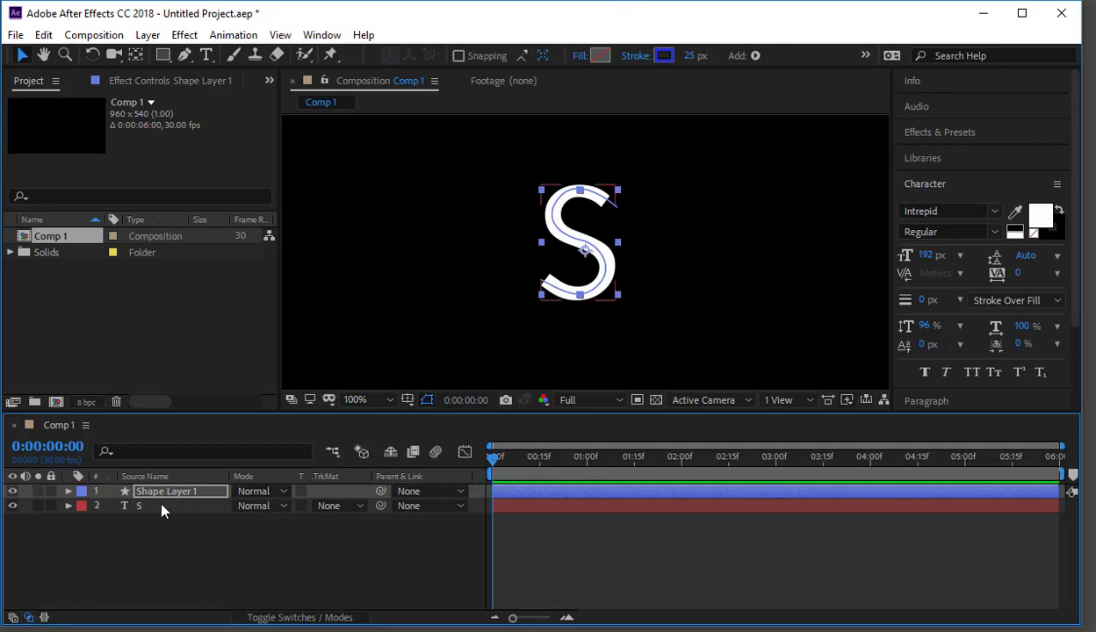
{"action": "left_click", "coordinate": [162, 507]}
{"action": "left_click", "coordinate": [334, 507]}
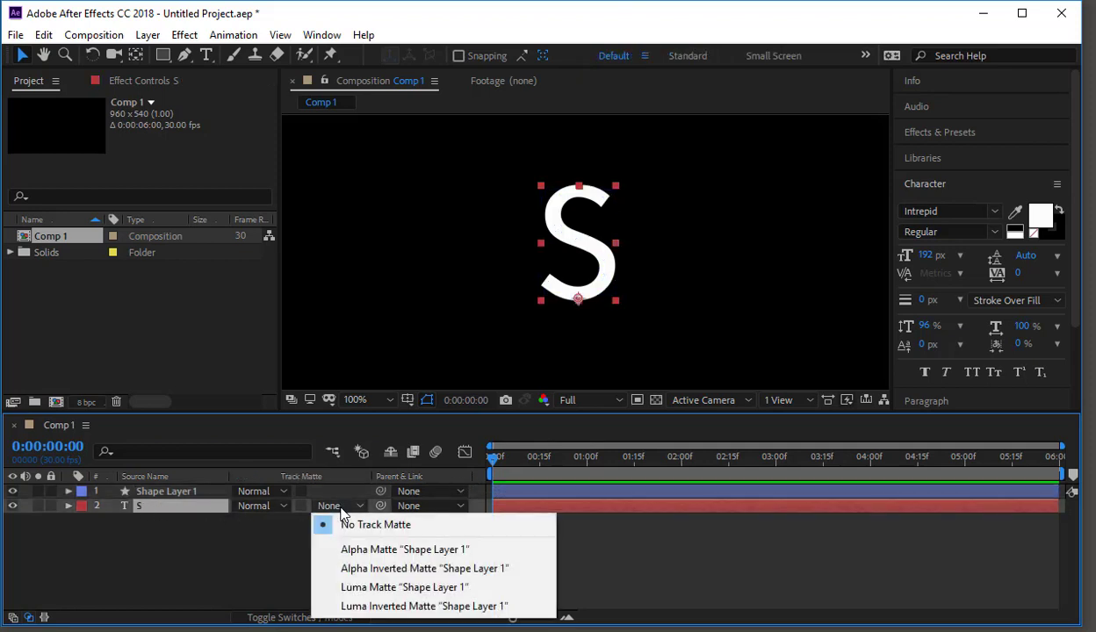
{"action": "left_click", "coordinate": [379, 551]}
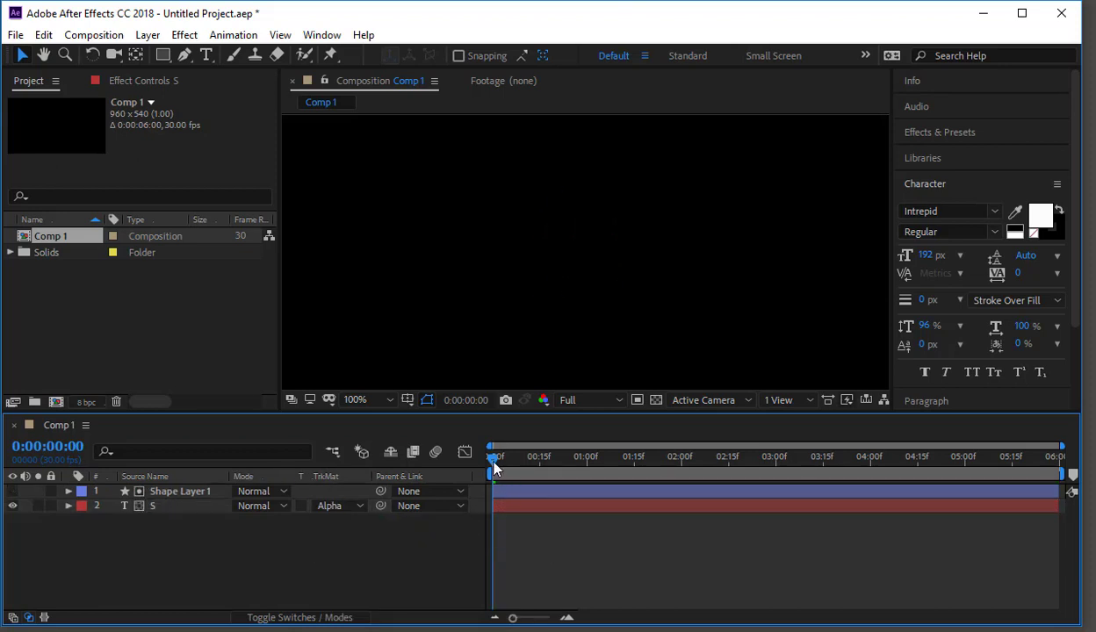
{"action": "left_click_drag", "start_coordinate": [493, 459], "coordinate": [560, 486]}
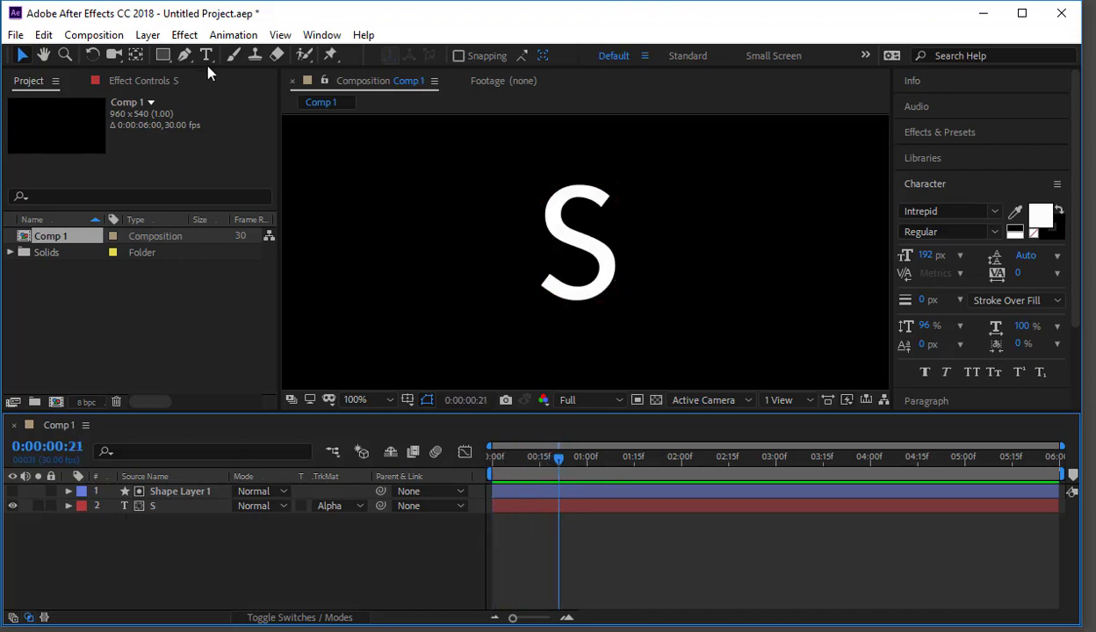
Create a text layer reading "A" and place it beside the "S", on its left.
{"action": "key", "text": "ctrl+t"}
{"action": "left_click", "coordinate": [333, 219]}
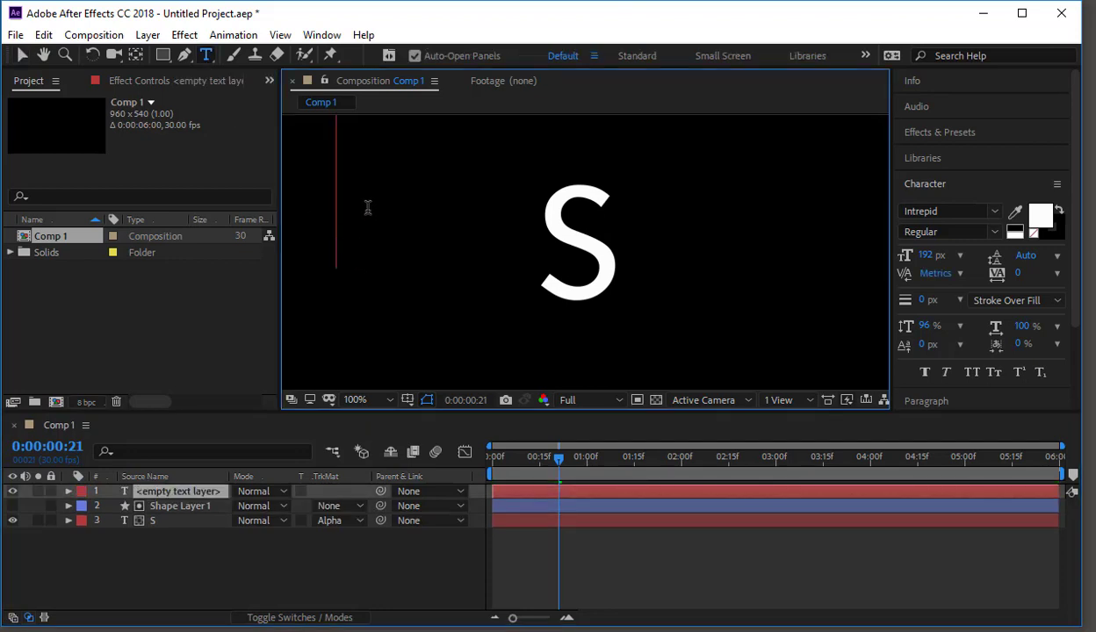
{"action": "type", "text": "a"}
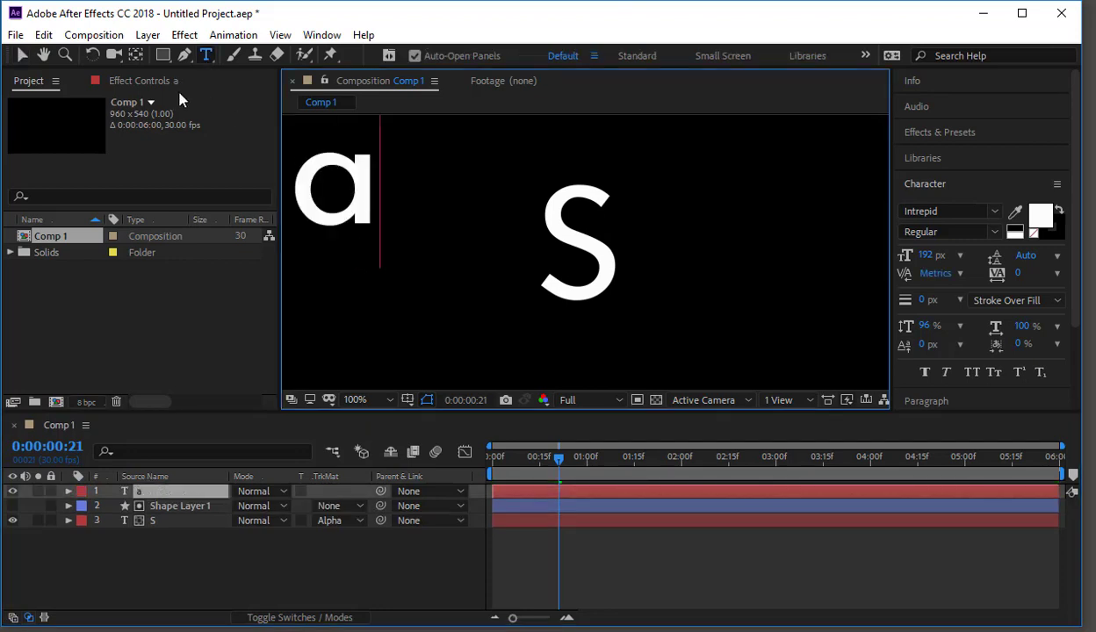
{"action": "key", "text": "BackSpace"}
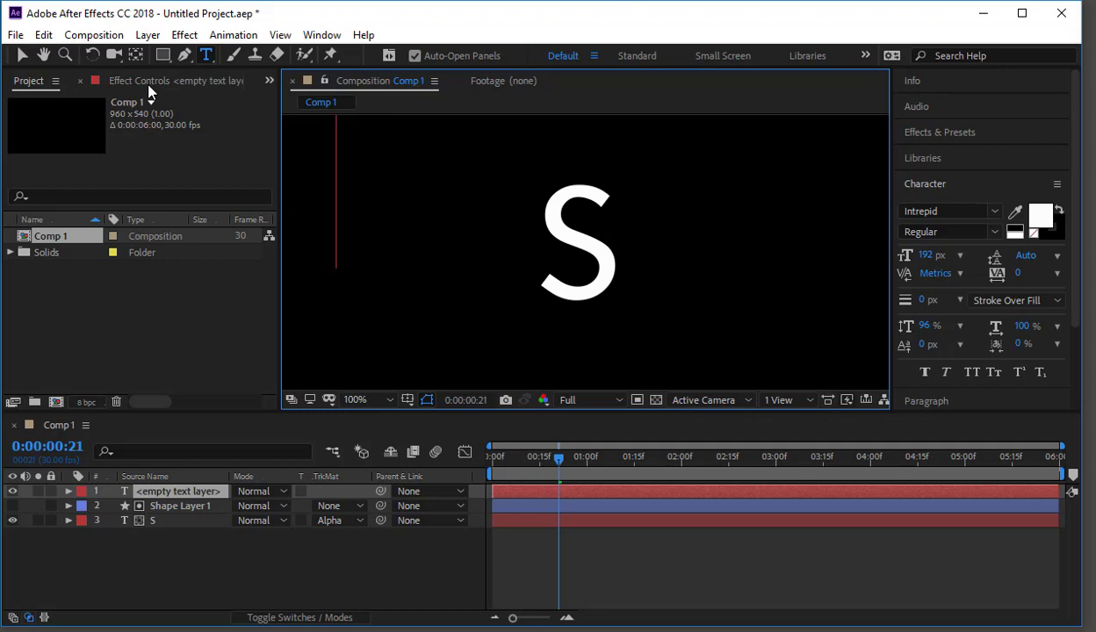
{"action": "type", "text": "A"}
{"action": "left_click", "coordinate": [22, 54]}
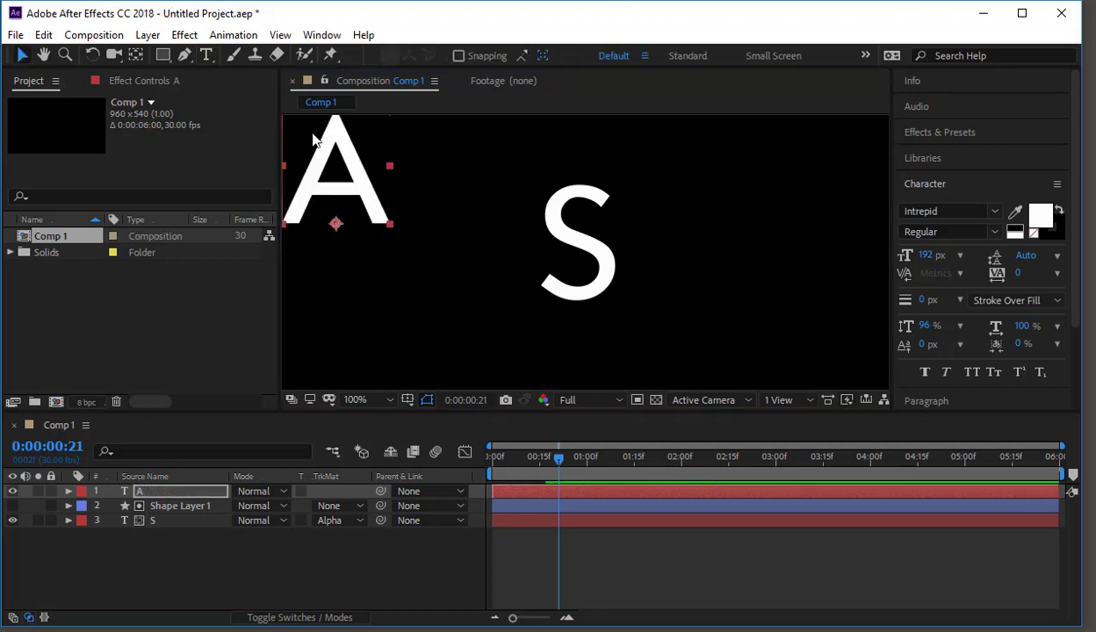
{"action": "left_click_drag", "start_coordinate": [297, 232], "coordinate": [339, 274]}
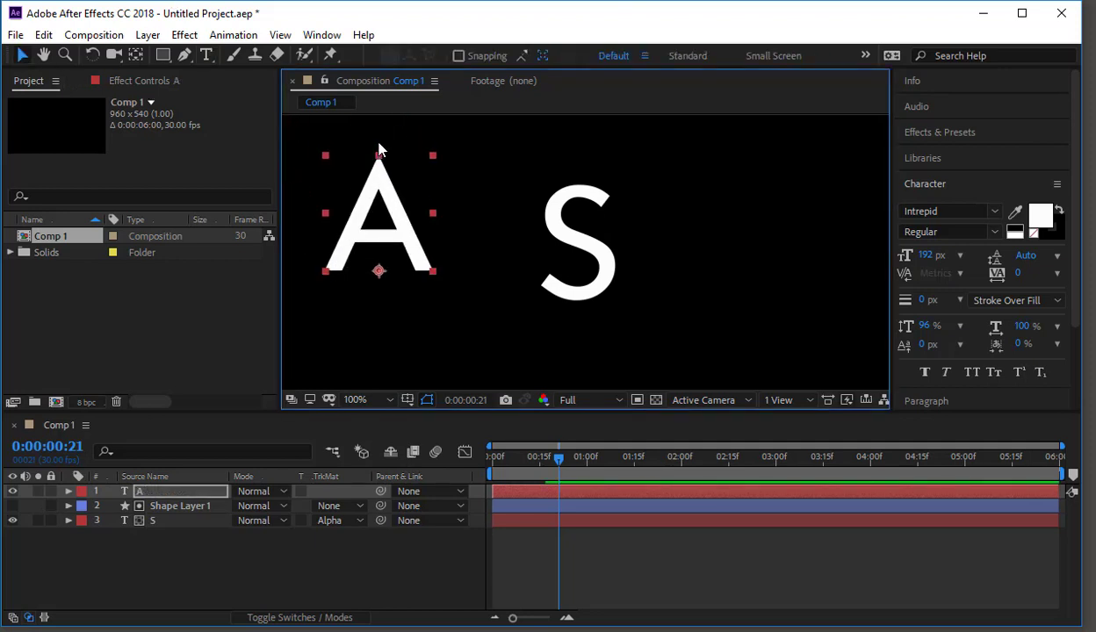
Replace the "A" with the example letters "B", "J", "L", "I" and "G" in turn, ending with "Q".
{"action": "double_click", "coordinate": [390, 232]}
{"action": "type", "text": "B"}
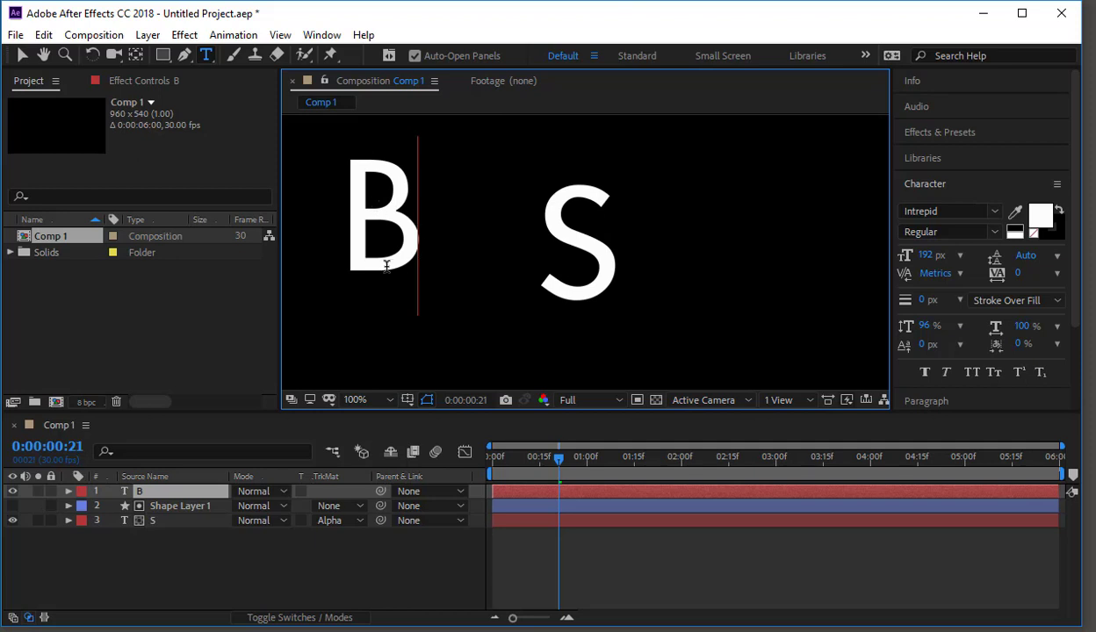
{"action": "double_click", "coordinate": [356, 209]}
{"action": "type", "text": "J"}
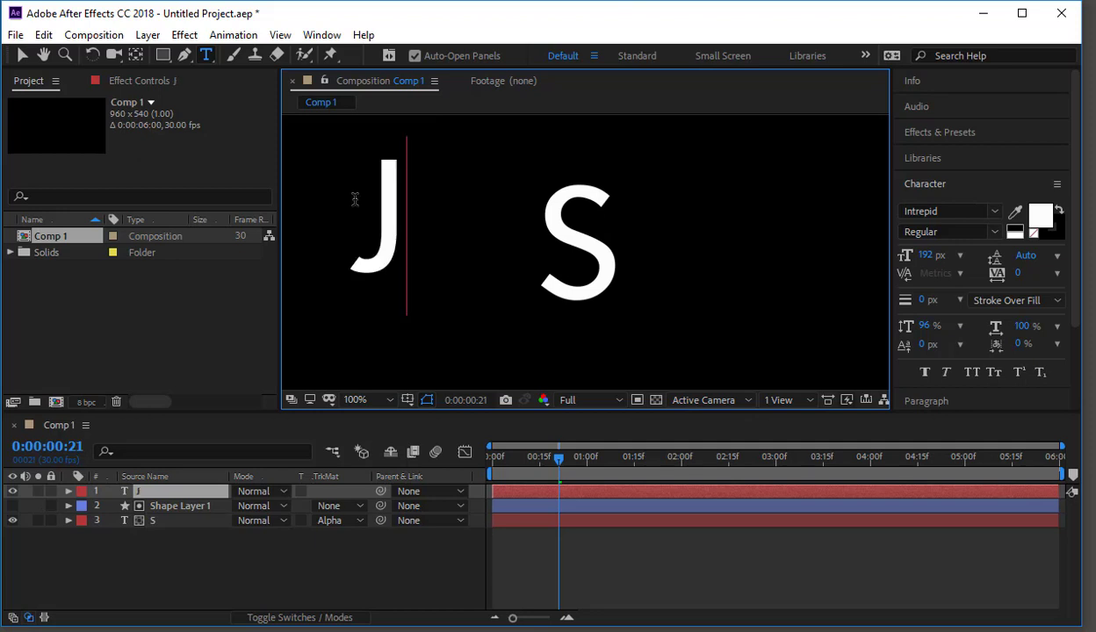
{"action": "key", "text": "BackSpace"}
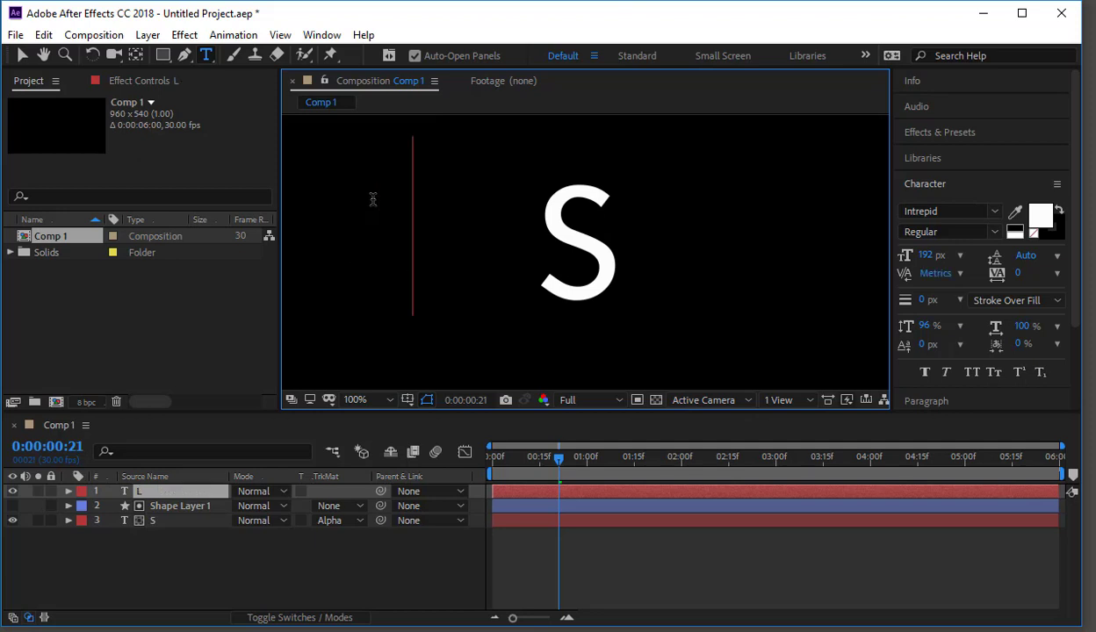
{"action": "type", "text": "I"}
{"action": "key", "text": "BackSpace"}
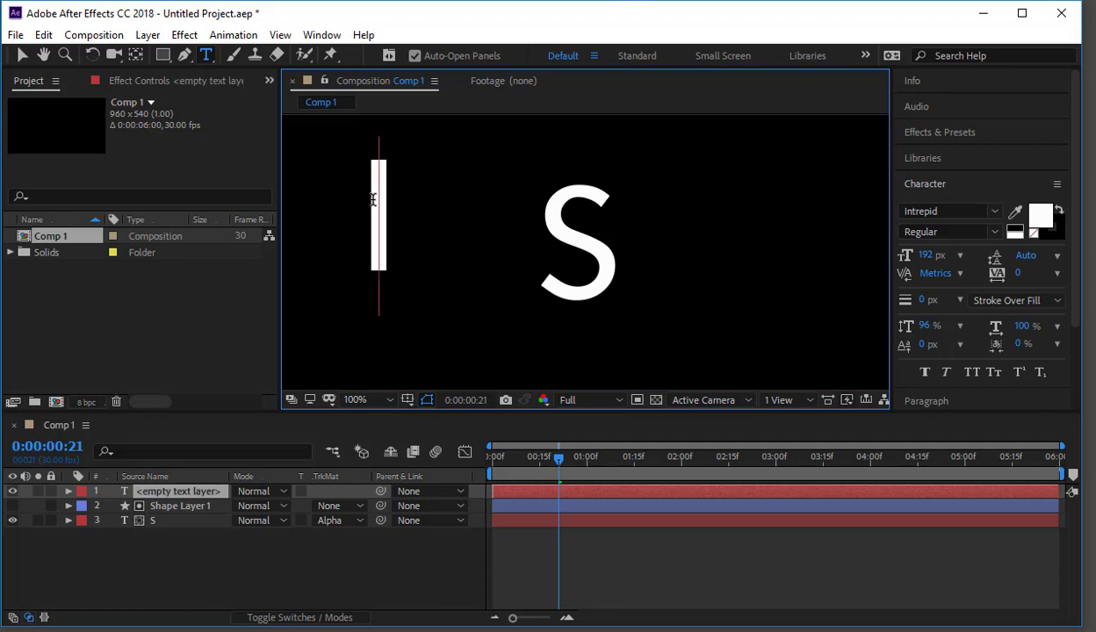
{"action": "type", "text": "G"}
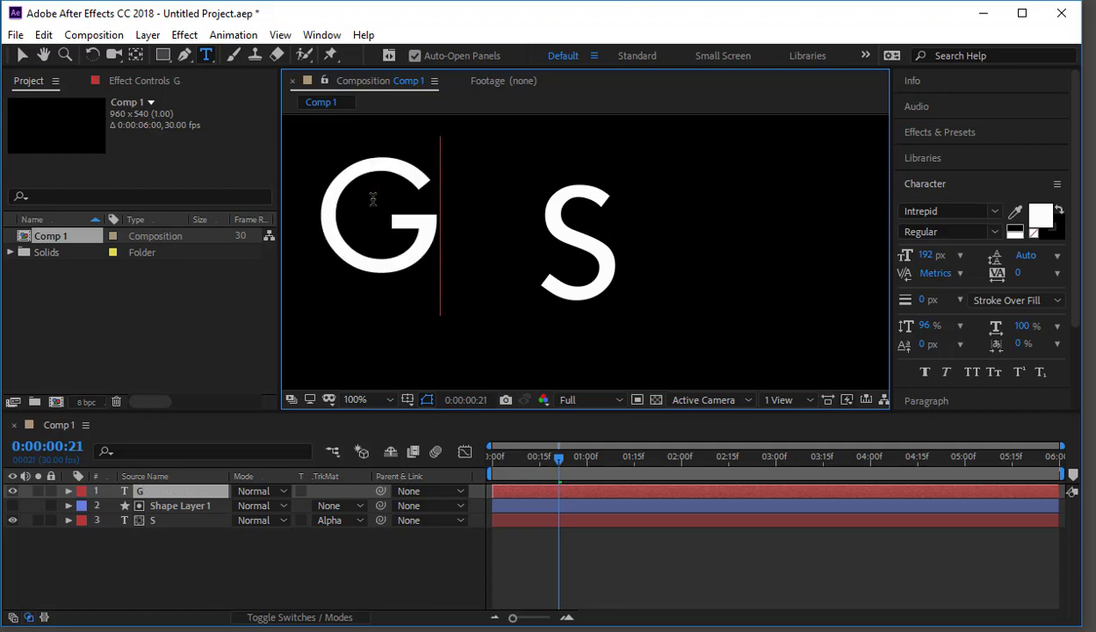
{"action": "key", "text": "BackSpace"}
{"action": "type", "text": "Q"}
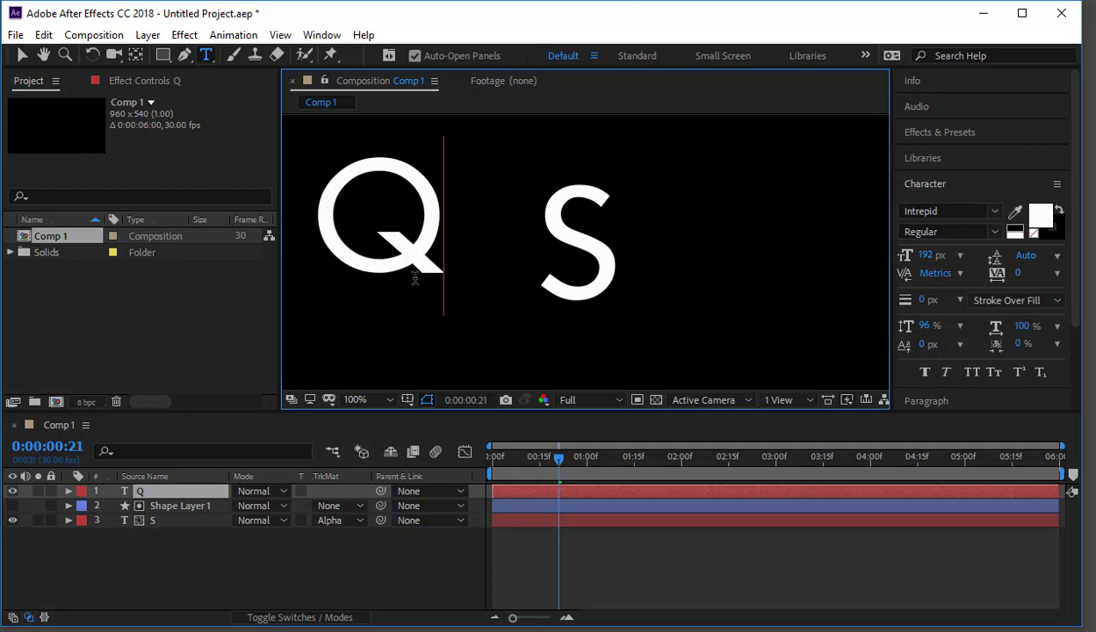
Draw a closed four-point Pen path with a 25 px blue stroke around the ring of the "Q" and adjust its top curve to cover the letter.
{"action": "left_click", "coordinate": [305, 566]}
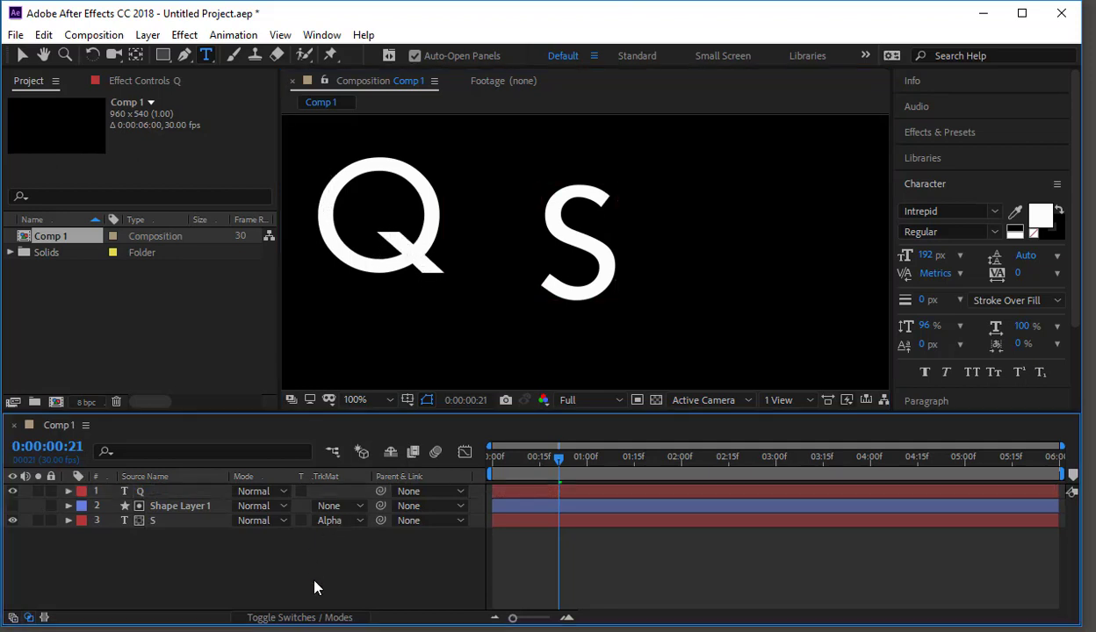
{"action": "left_click", "coordinate": [184, 56]}
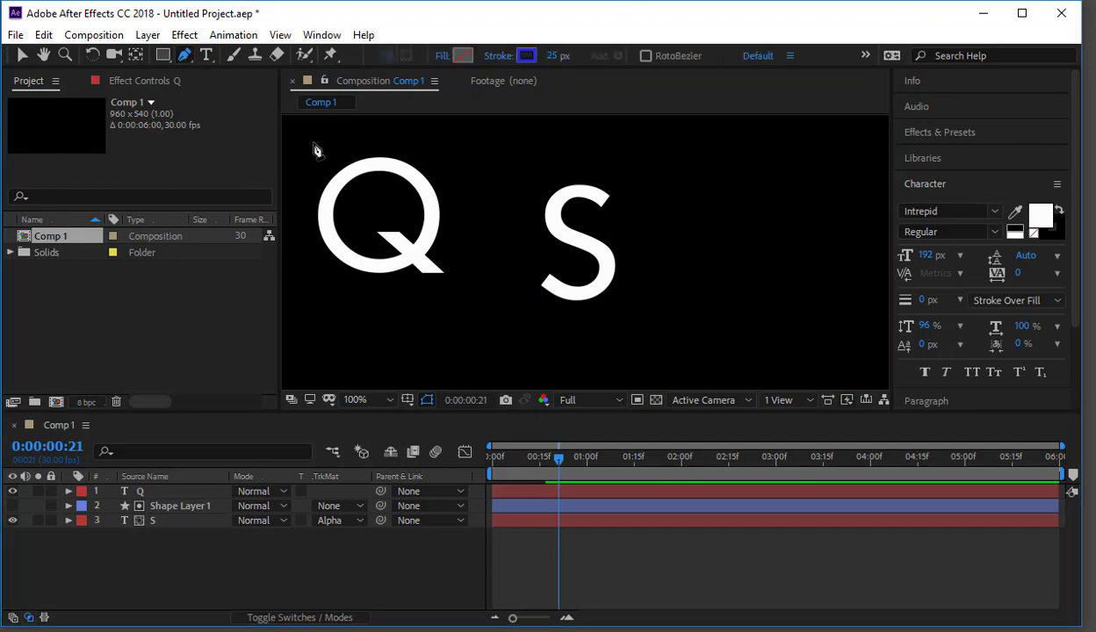
{"action": "left_click", "coordinate": [421, 246]}
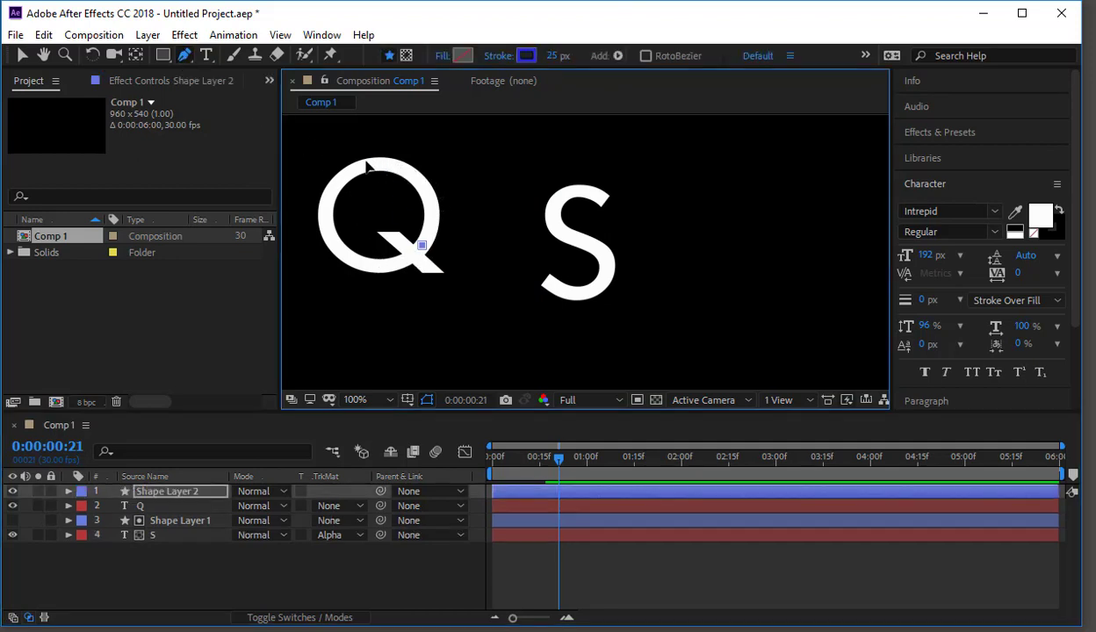
{"action": "left_click_drag", "start_coordinate": [379, 161], "coordinate": [302, 147]}
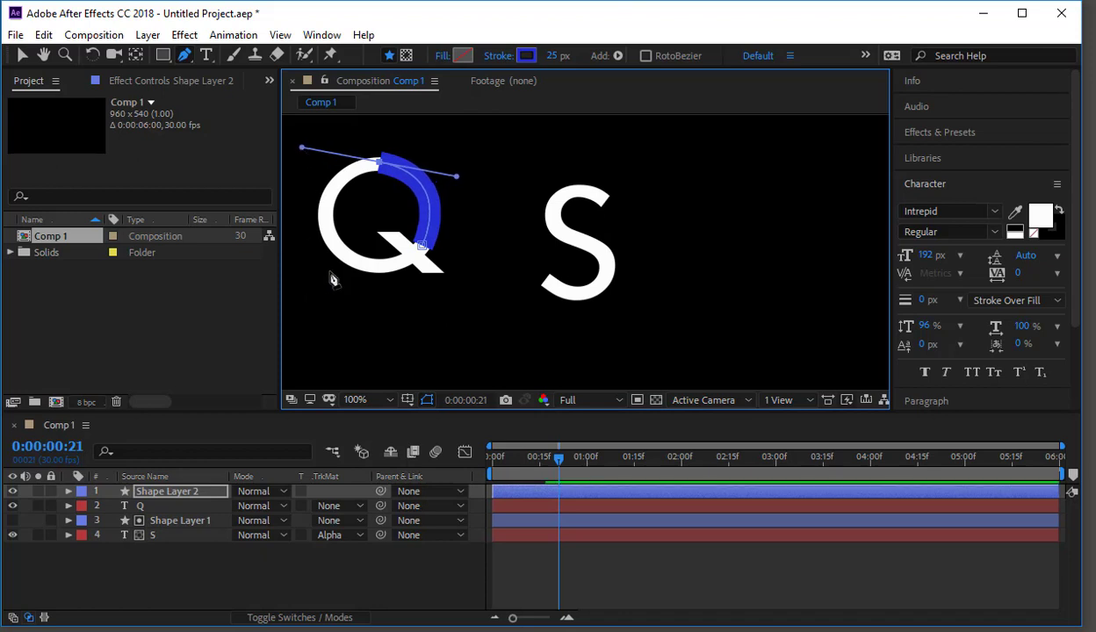
{"action": "mouse_move", "coordinate": [335, 255]}
{"action": "left_mouse_down"}
{"action": "mouse_move", "coordinate": [367, 263]}
{"action": "mouse_move", "coordinate": [352, 256]}
{"action": "left_mouse_up"}
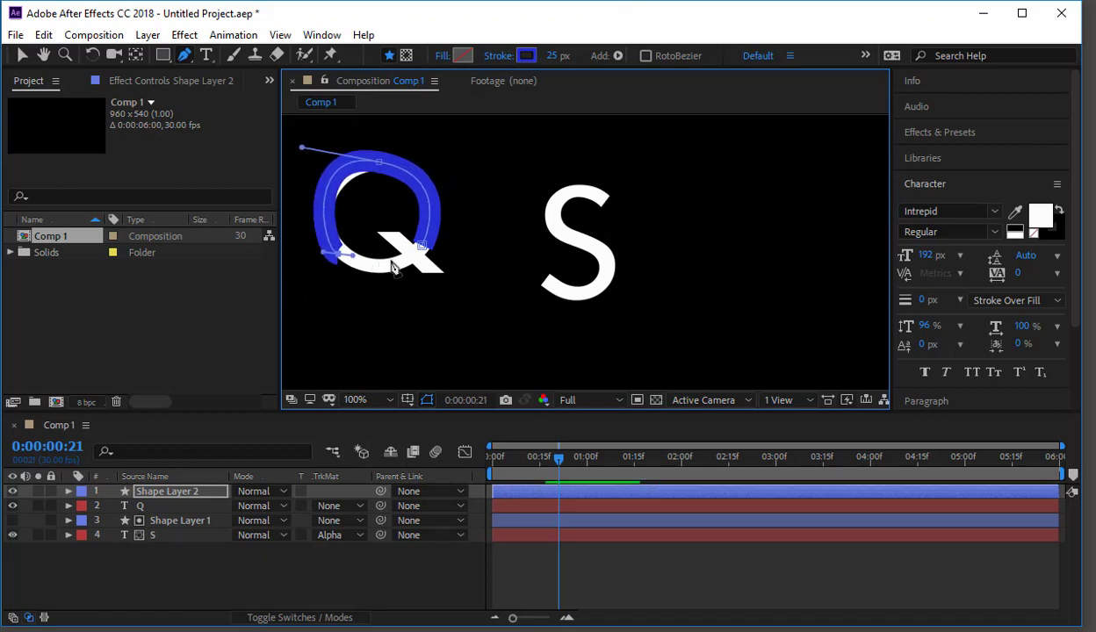
{"action": "mouse_move", "coordinate": [422, 247]}
{"action": "left_mouse_down"}
{"action": "mouse_move", "coordinate": [460, 220]}
{"action": "mouse_move", "coordinate": [441, 214]}
{"action": "mouse_move", "coordinate": [394, 283]}
{"action": "mouse_move", "coordinate": [405, 274]}
{"action": "mouse_move", "coordinate": [358, 277]}
{"action": "mouse_move", "coordinate": [327, 238]}
{"action": "mouse_move", "coordinate": [339, 230]}
{"action": "mouse_move", "coordinate": [332, 237]}
{"action": "left_mouse_up"}
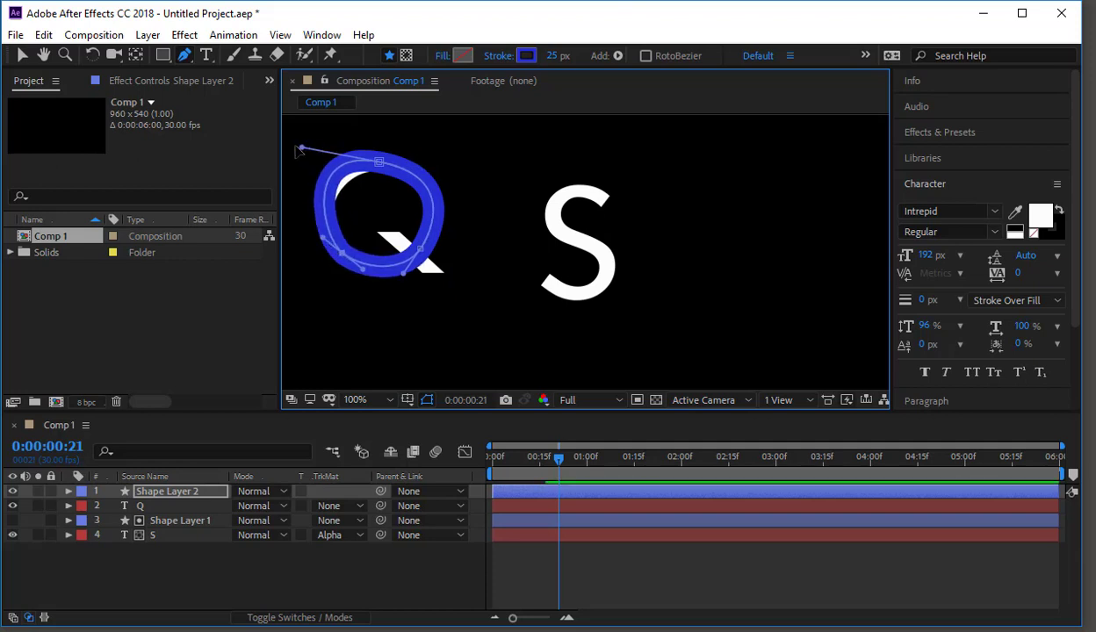
{"action": "left_click_drag", "start_coordinate": [301, 149], "coordinate": [373, 168]}
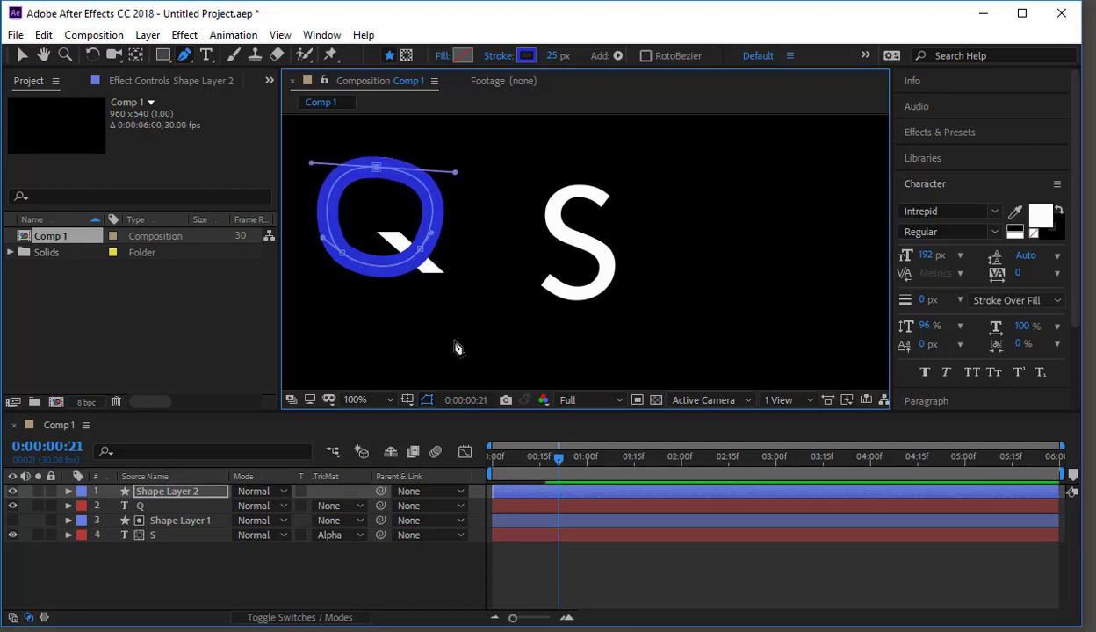
Add Trim Paths to Shape Layer 2 and expand its properties.
{"action": "left_click", "coordinate": [69, 493]}
{"action": "left_click", "coordinate": [82, 508]}
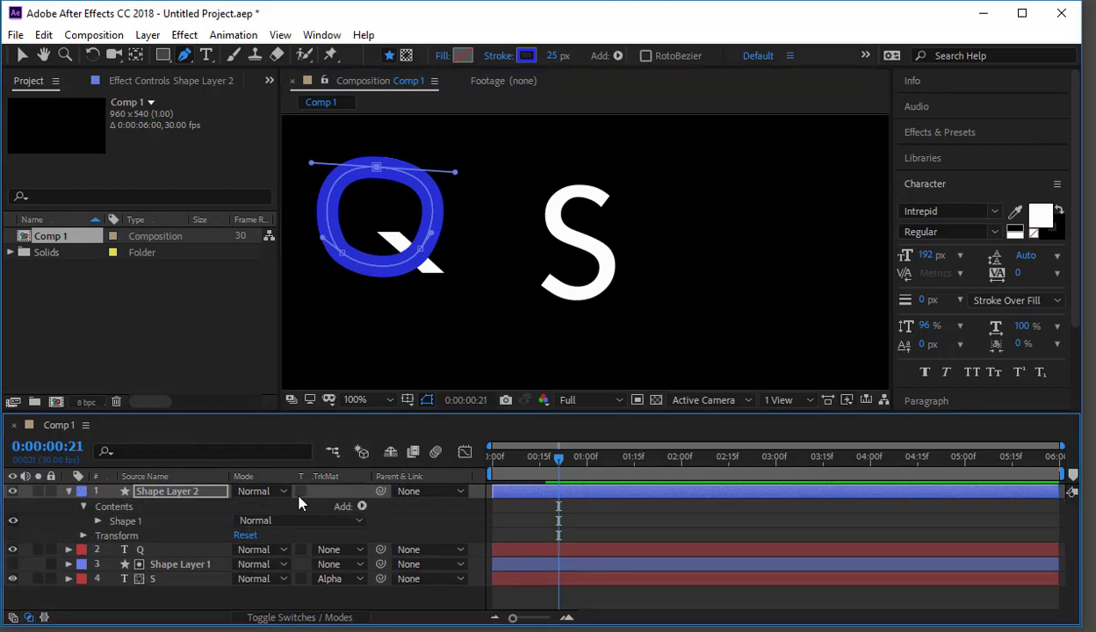
{"action": "left_click", "coordinate": [361, 507]}
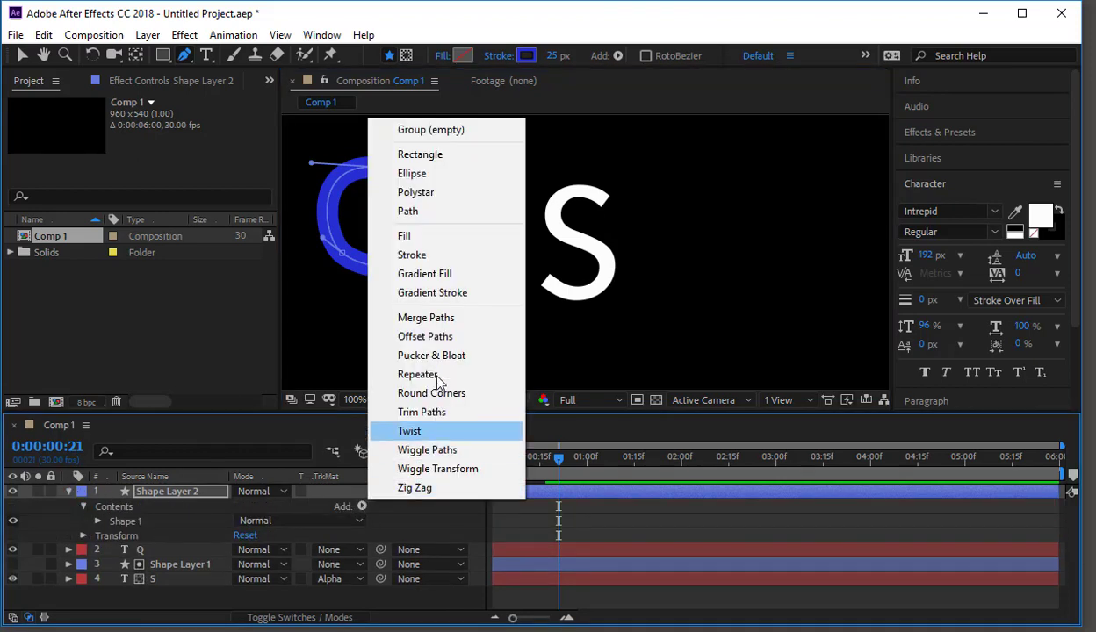
{"action": "left_click", "coordinate": [417, 413]}
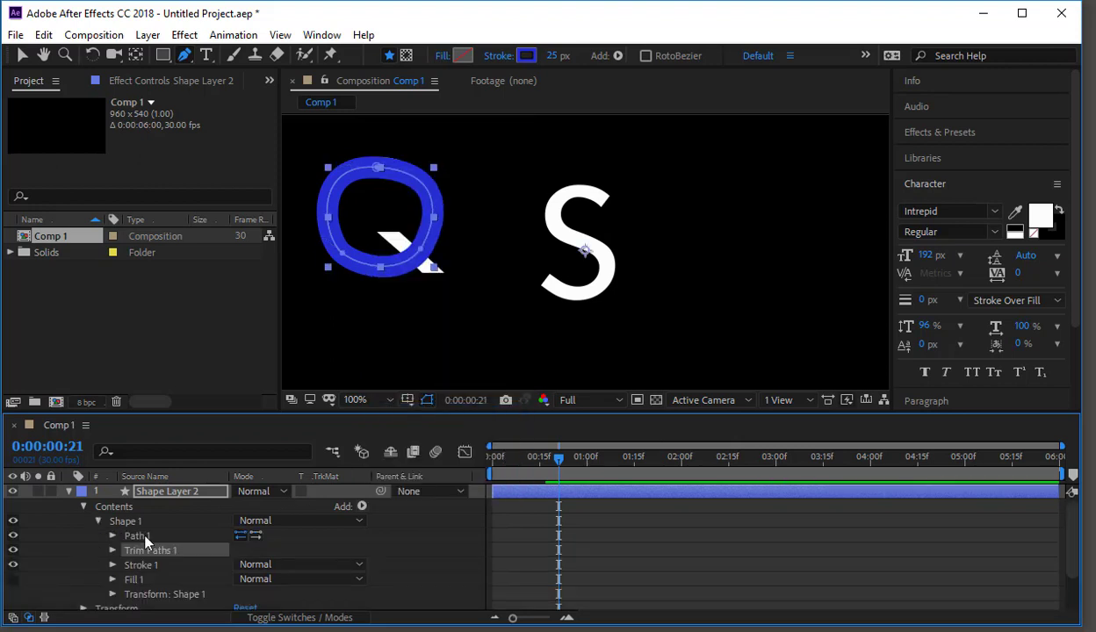
{"action": "left_click", "coordinate": [111, 550]}
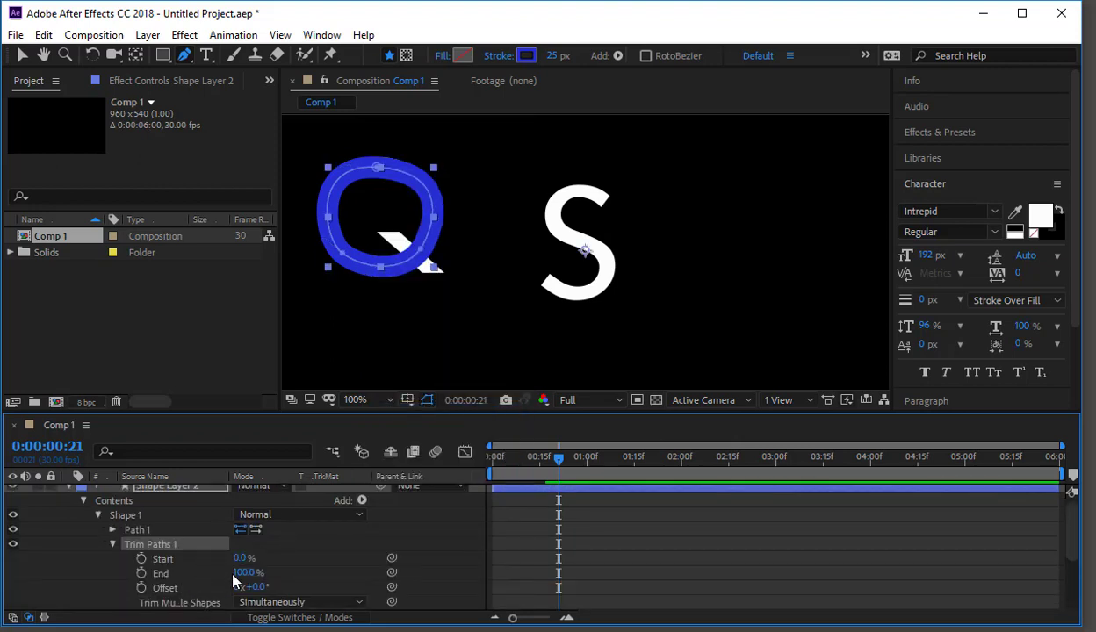
Keyframe Shape Layer 2's Trim Paths End from 0% at 0:00:00:21 to 100% at 0:00:01:09, and collapse the layer.
{"action": "left_click_drag", "start_coordinate": [243, 575], "coordinate": [92, 547]}
{"action": "left_click", "coordinate": [141, 572]}
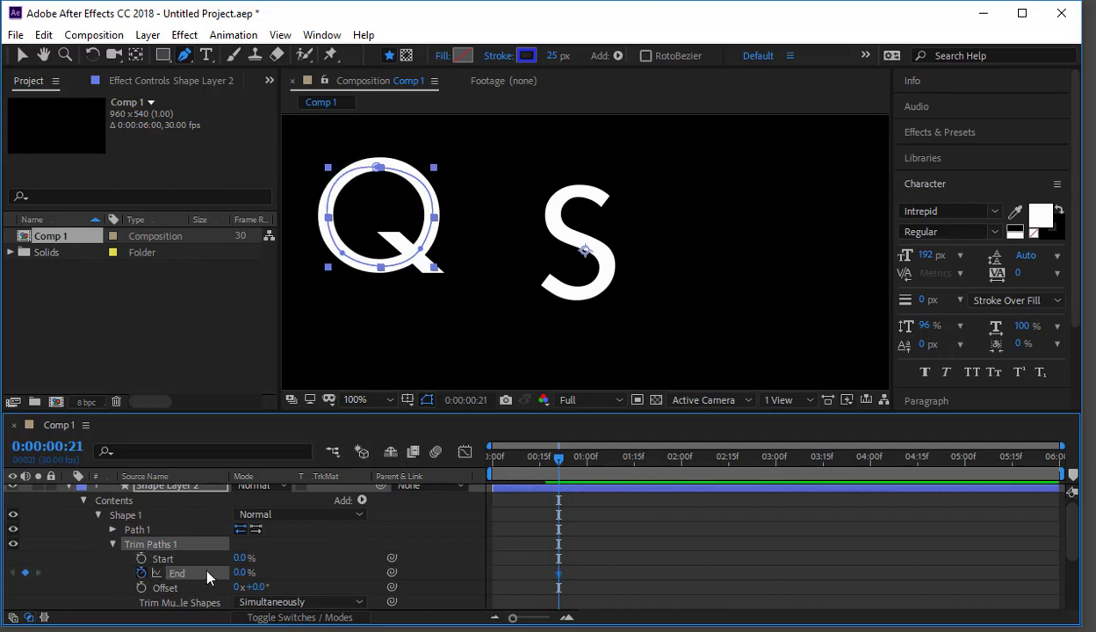
{"action": "left_click", "coordinate": [614, 473]}
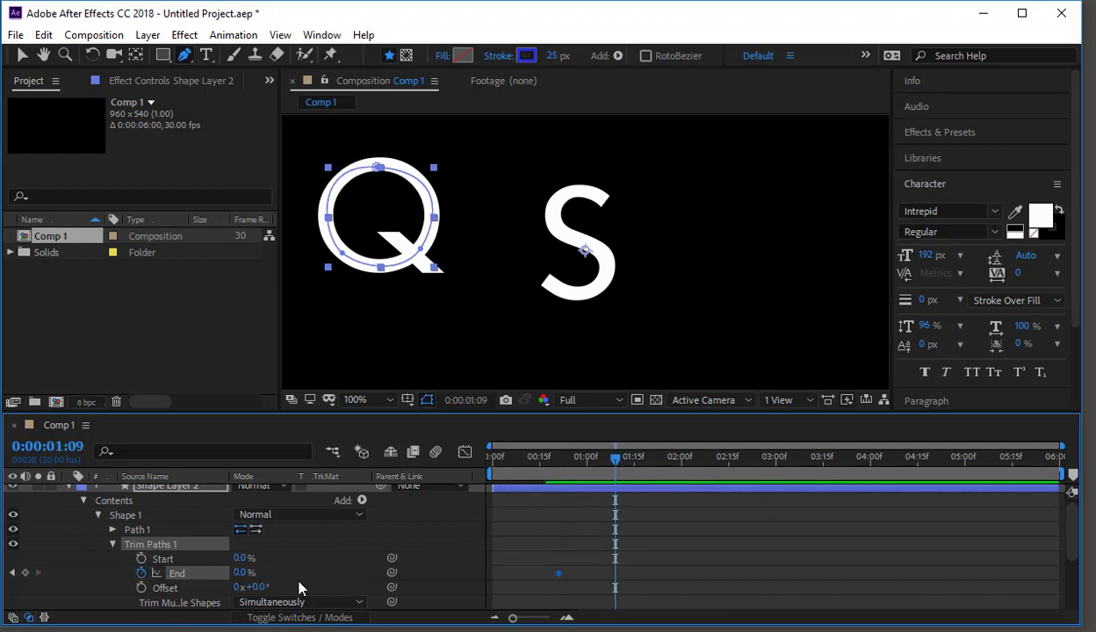
{"action": "left_click_drag", "start_coordinate": [244, 573], "coordinate": [615, 512]}
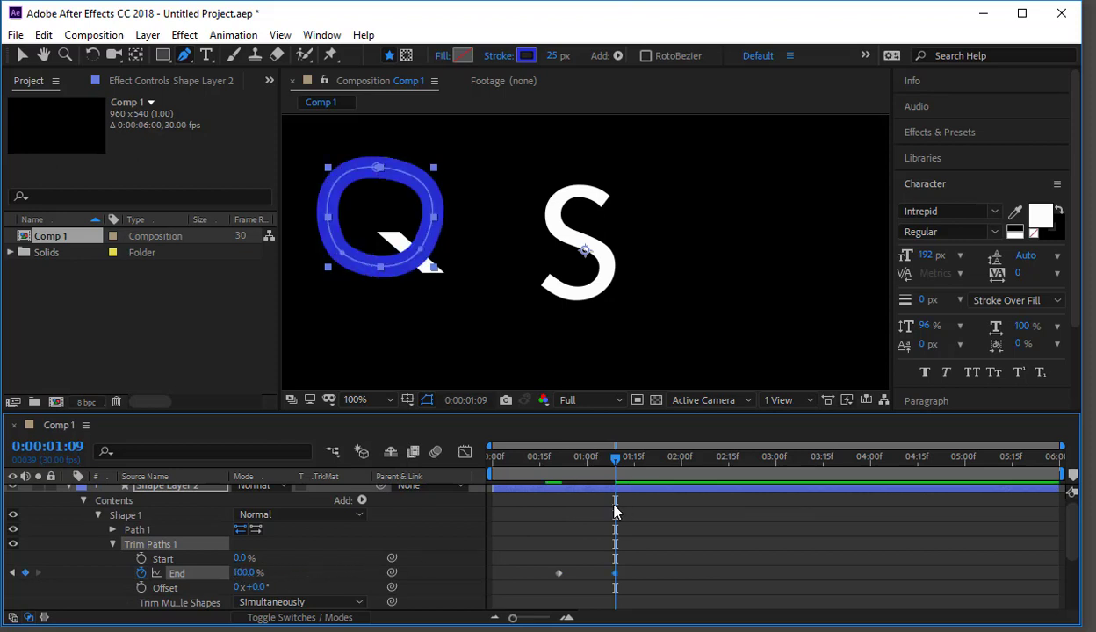
{"action": "left_click", "coordinate": [69, 487]}
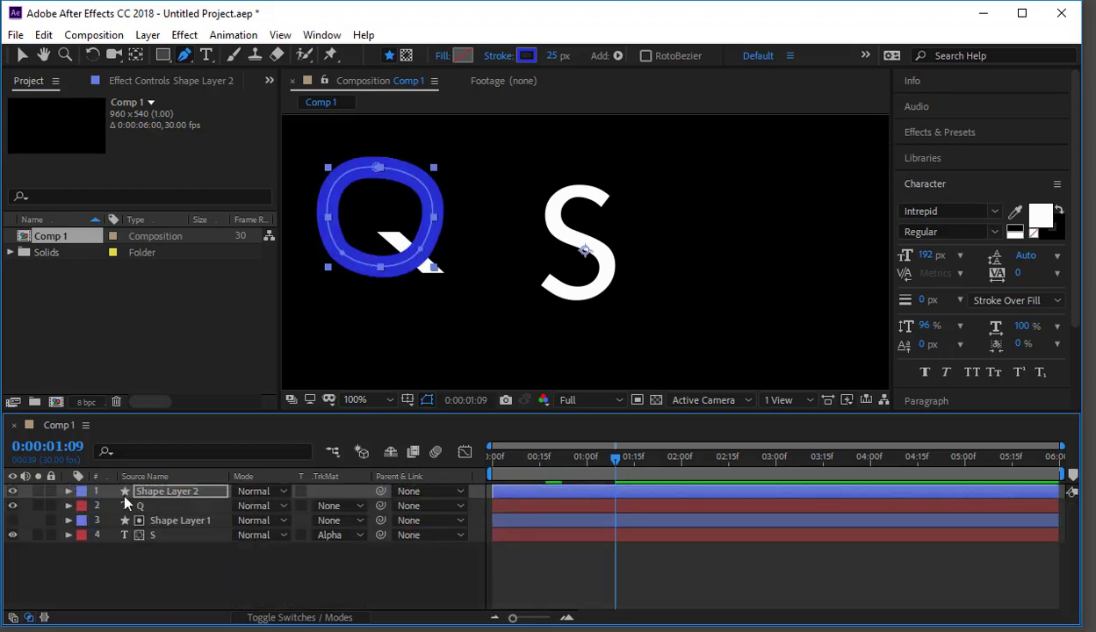
Set the "Q" text layer's track matte to Alpha Matte "Shape Layer 2" and scrub through its reveal.
{"action": "left_click", "coordinate": [151, 504]}
{"action": "left_click", "coordinate": [339, 507]}
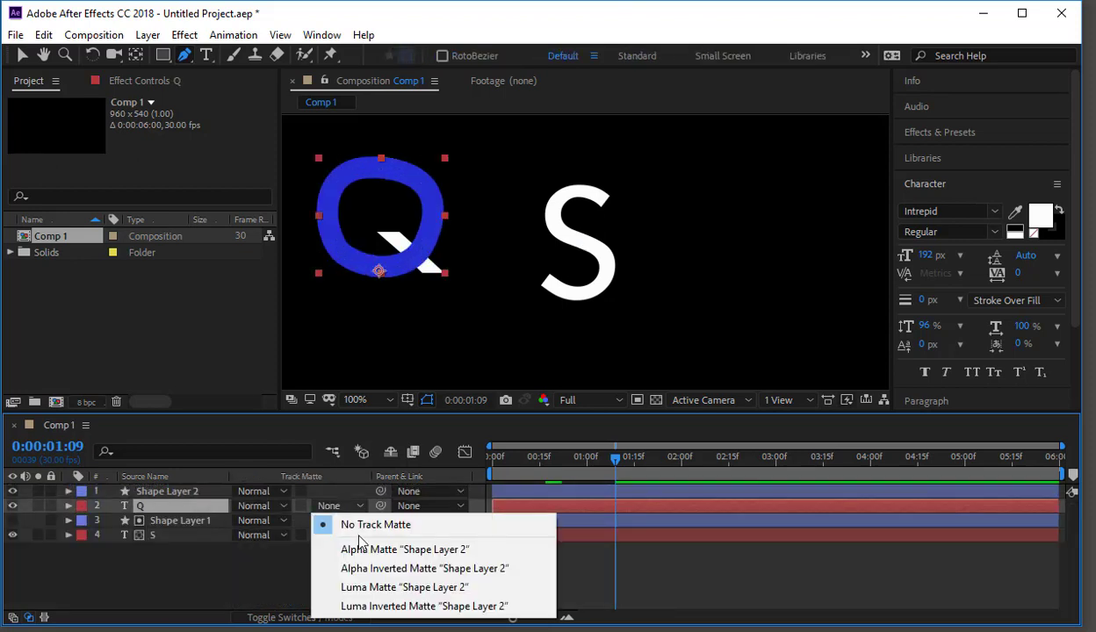
{"action": "left_click", "coordinate": [360, 550]}
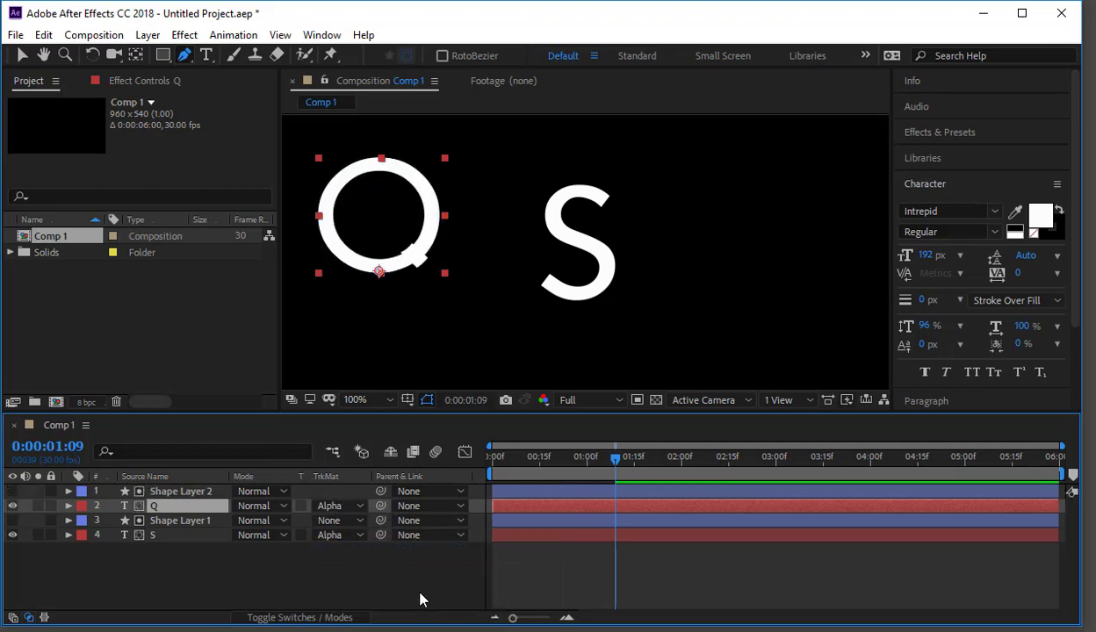
{"action": "left_click", "coordinate": [418, 588]}
{"action": "left_click_drag", "start_coordinate": [532, 463], "coordinate": [600, 483]}
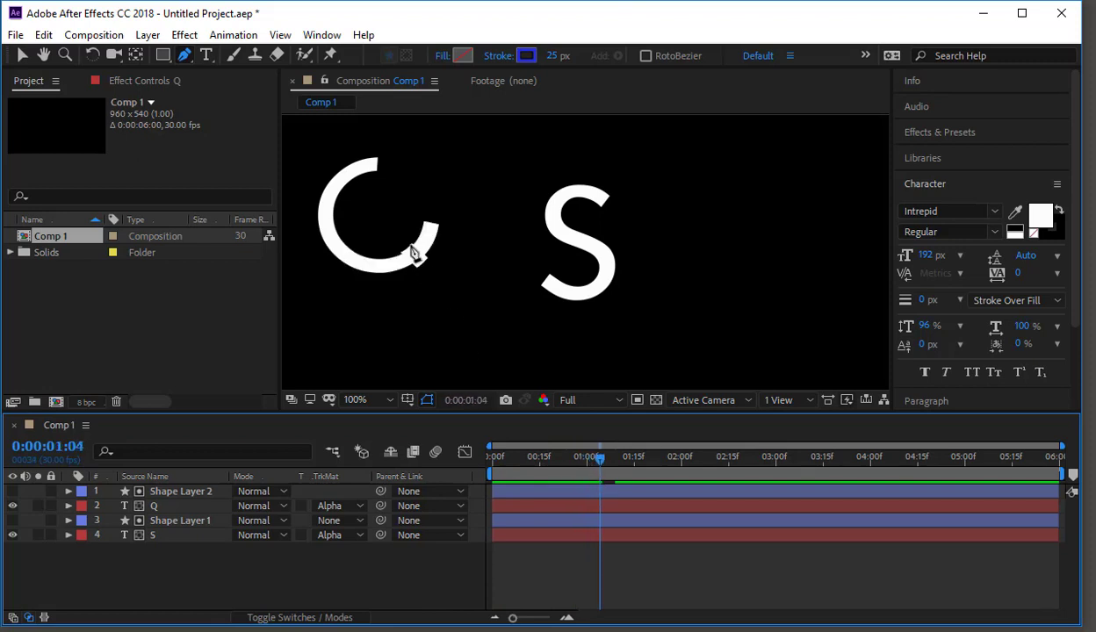
{"action": "mouse_move", "coordinate": [602, 460]}
{"action": "left_mouse_down"}
{"action": "mouse_move", "coordinate": [615, 458]}
{"action": "mouse_move", "coordinate": [581, 458]}
{"action": "mouse_move", "coordinate": [602, 460]}
{"action": "left_mouse_up"}
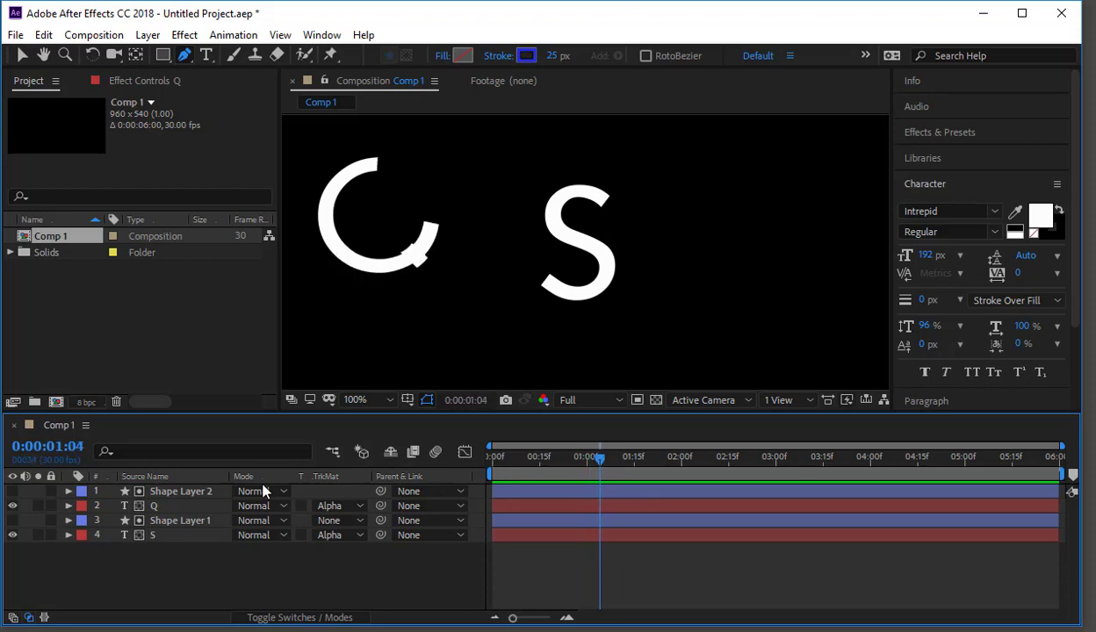
Widen Shape Layer 2's stroke to 110 px so it covers the "Q" tail, and scrub through the reveal up to 0:00:01:15.
{"action": "left_click", "coordinate": [195, 490]}
{"action": "mouse_move", "coordinate": [555, 62]}
{"action": "left_mouse_down"}
{"action": "mouse_move", "coordinate": [524, 58]}
{"action": "mouse_move", "coordinate": [594, 56]}
{"action": "mouse_move", "coordinate": [508, 61]}
{"action": "mouse_move", "coordinate": [569, 61]}
{"action": "left_mouse_up"}
{"action": "left_click", "coordinate": [574, 458]}
{"action": "left_click_drag", "start_coordinate": [507, 457], "coordinate": [633, 452]}
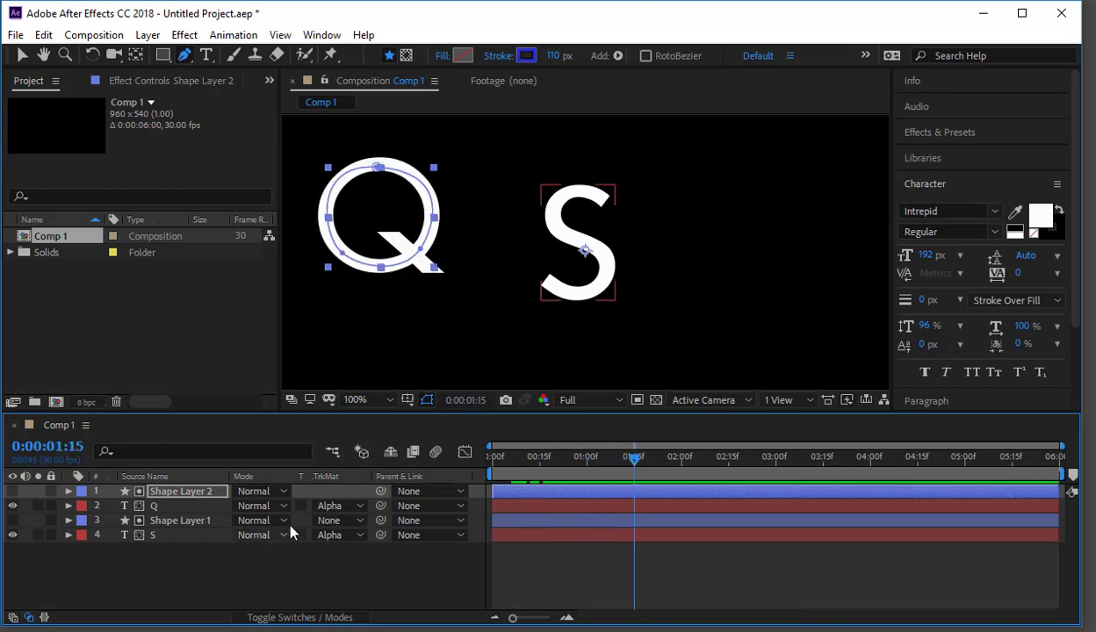
Delete all four layers of the "Q" and "S" examples from Comp 1.
{"action": "left_click_drag", "start_coordinate": [188, 556], "coordinate": [150, 489]}
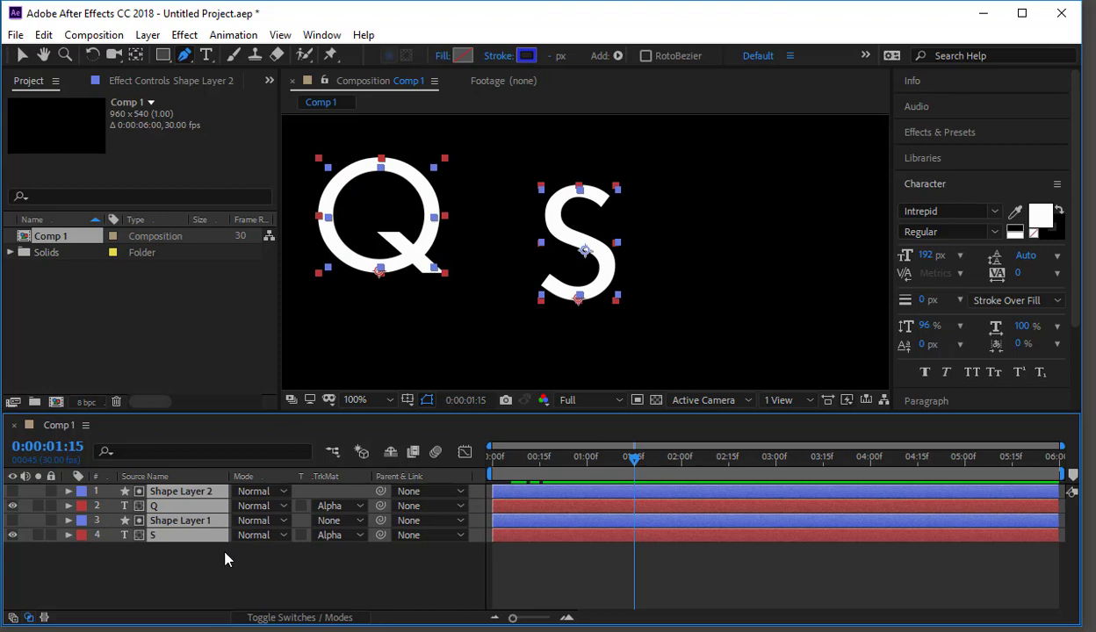
{"action": "key", "text": "Delete"}
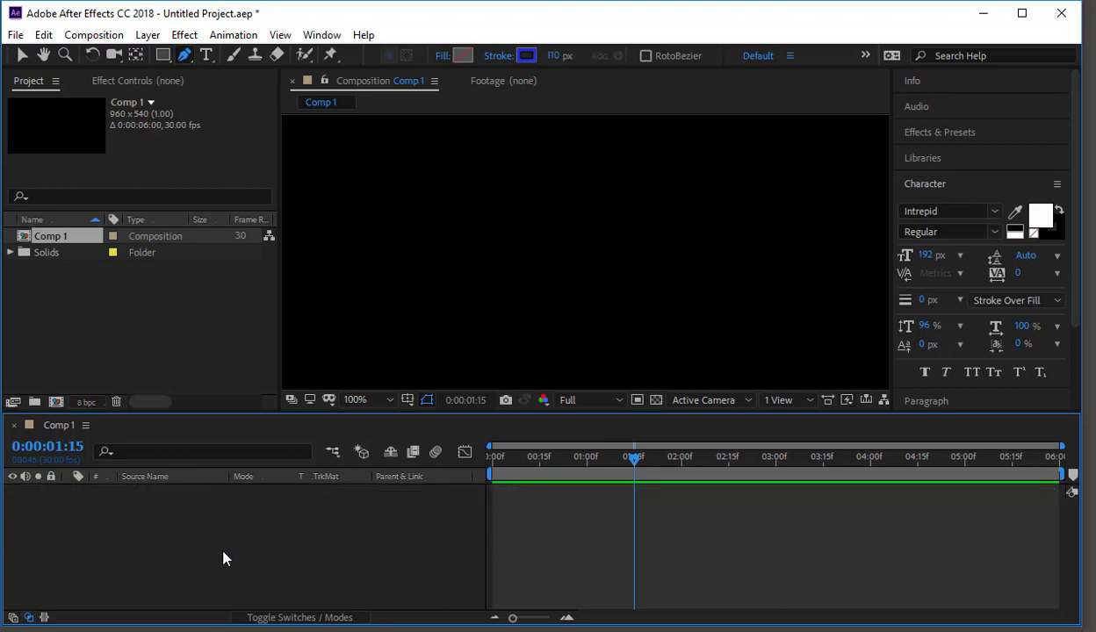